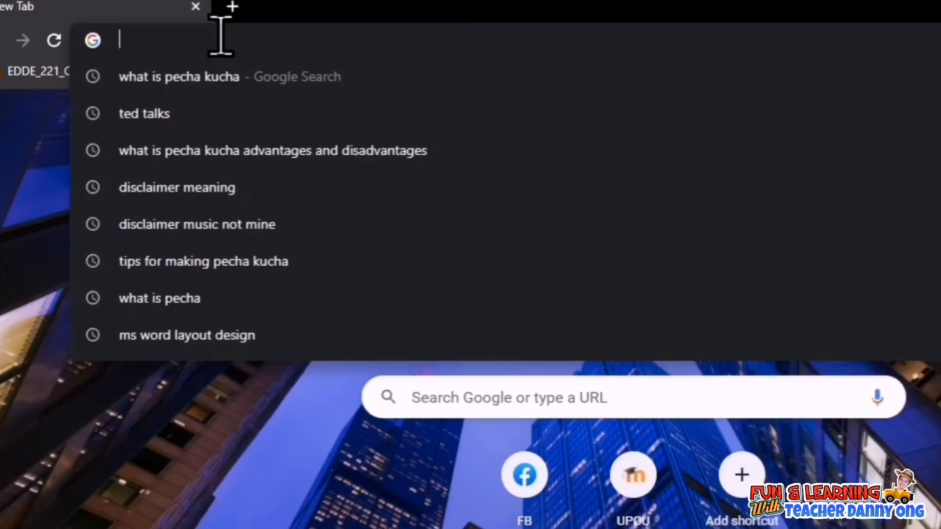
pyautogui.write('www.canva.com')
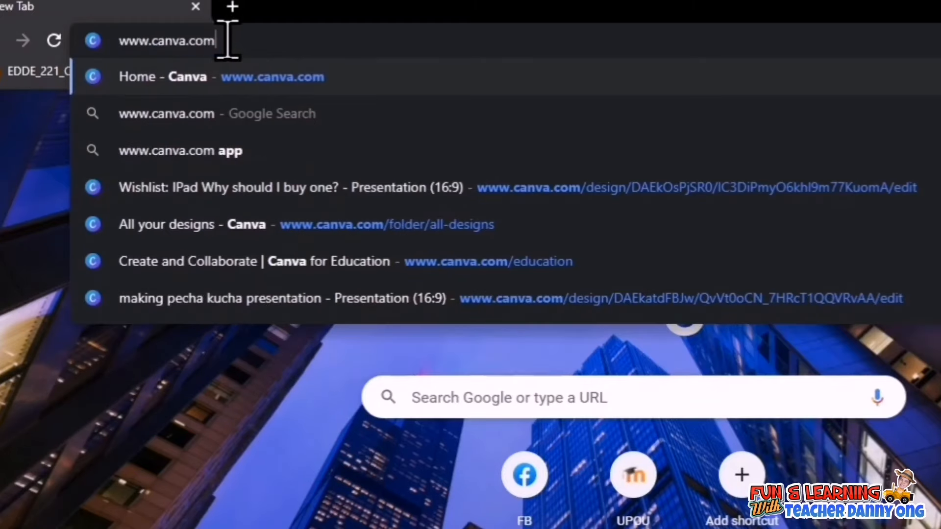
pyautogui.press('Return')
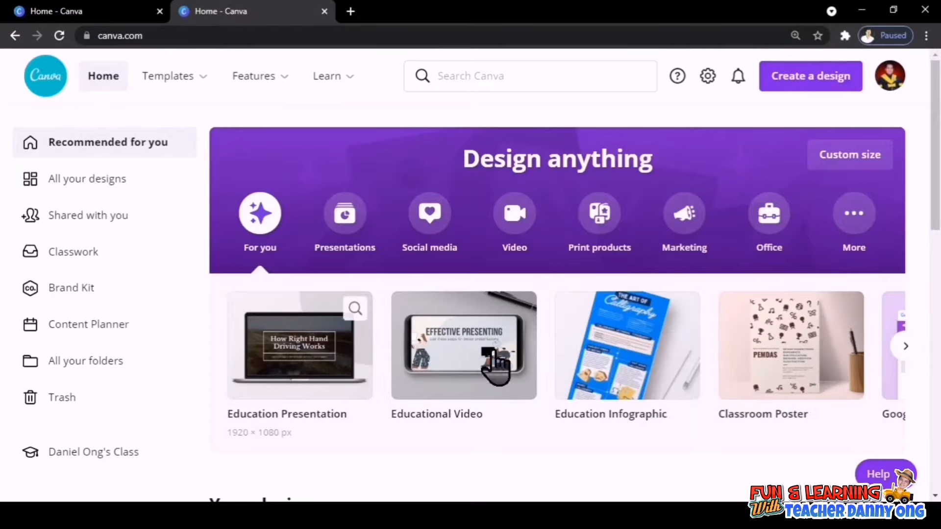
# - Look through the recommended design types and create a new Desktop Wallpaper design
pyautogui.click(904, 346)
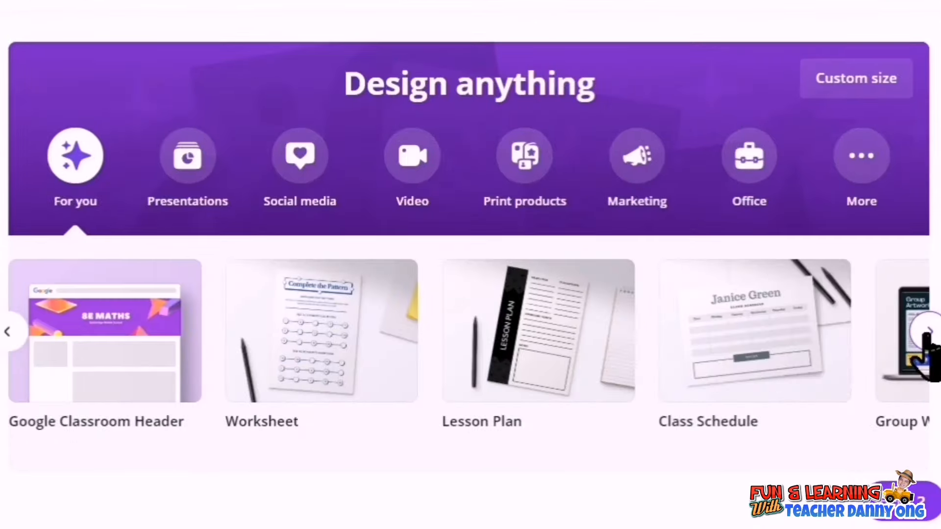
pyautogui.click(905, 347)
pyautogui.click(905, 347)
pyautogui.click(926, 339)
pyautogui.click(926, 339)
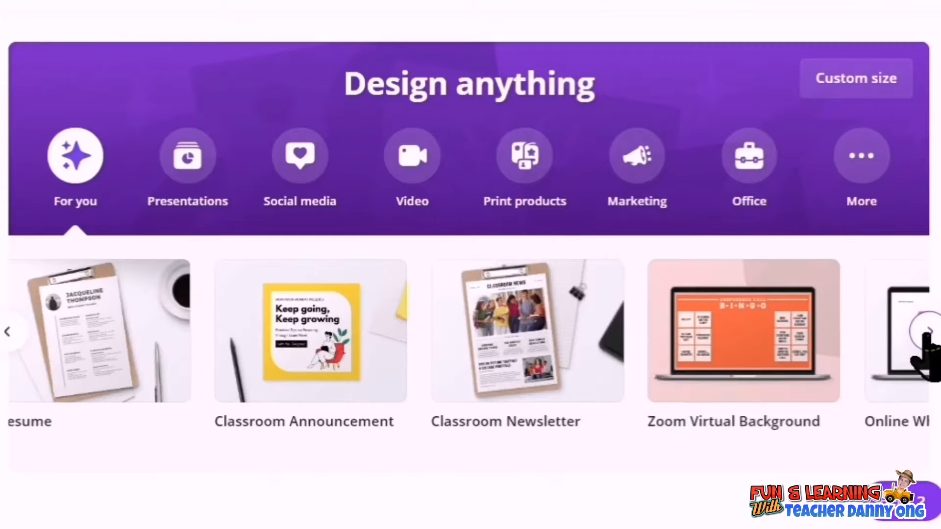
pyautogui.click(926, 338)
pyautogui.click(926, 338)
pyautogui.click(928, 338)
pyautogui.click(928, 338)
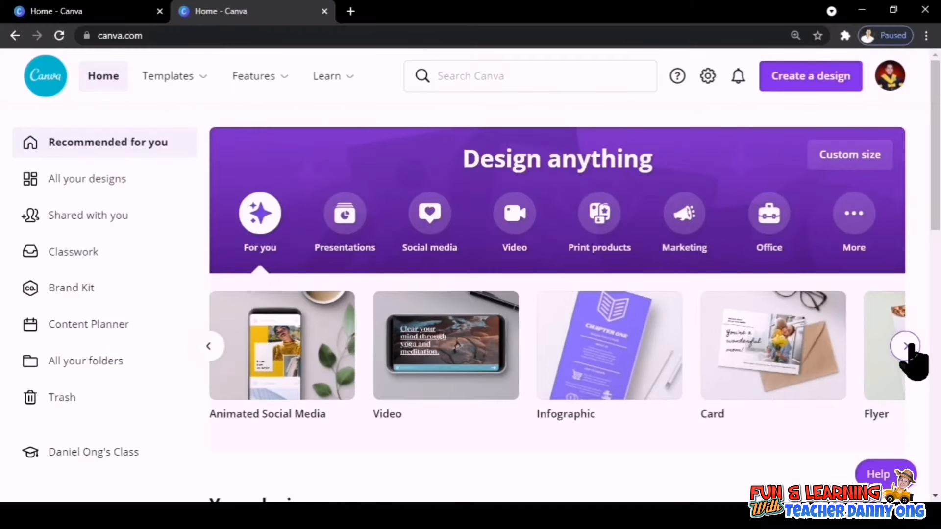
pyautogui.click(908, 346)
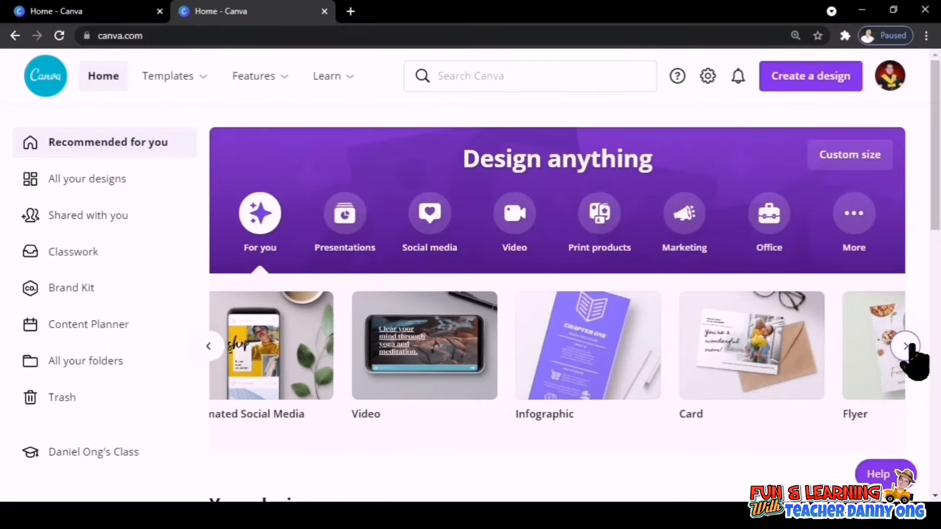
pyautogui.click(908, 346)
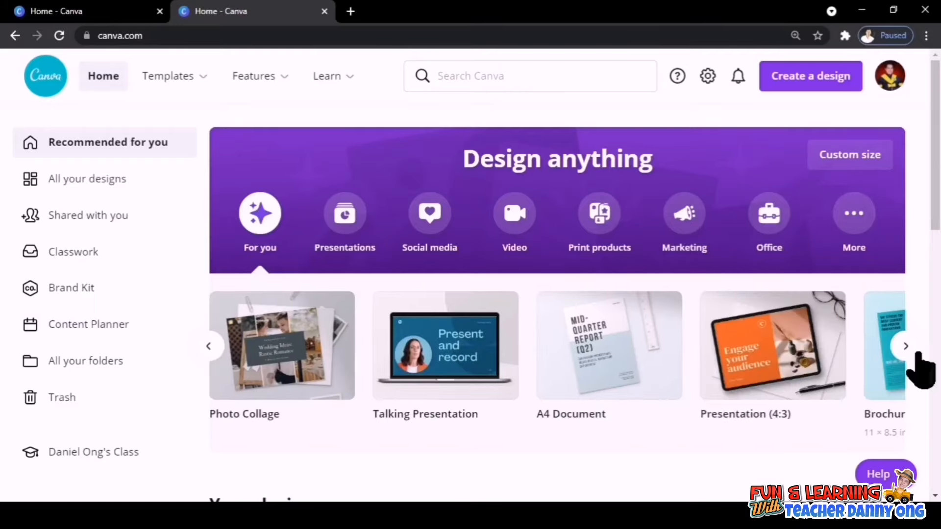
pyautogui.click(908, 346)
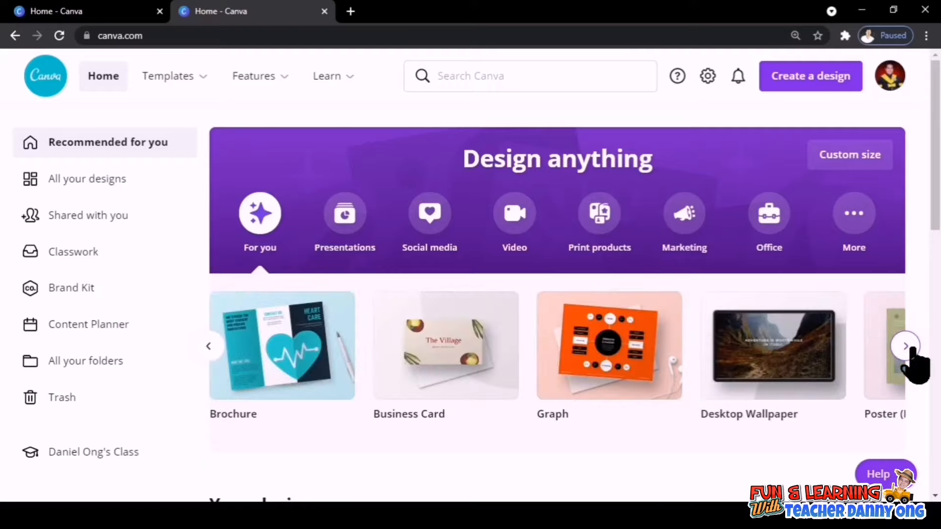
pyautogui.click(771, 375)
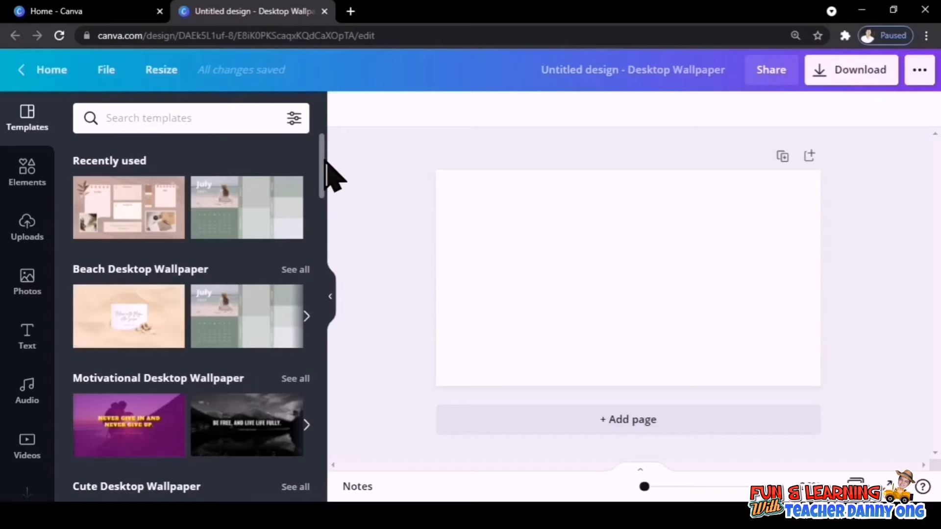
# - Apply the July 2021 beach calendar template from the Beach Desktop Wallpaper category to the blank page
pyautogui.scroll(-2, 327, 186)
pyautogui.scroll(-1, 326, 187)
pyautogui.scroll(1, 327, 187)
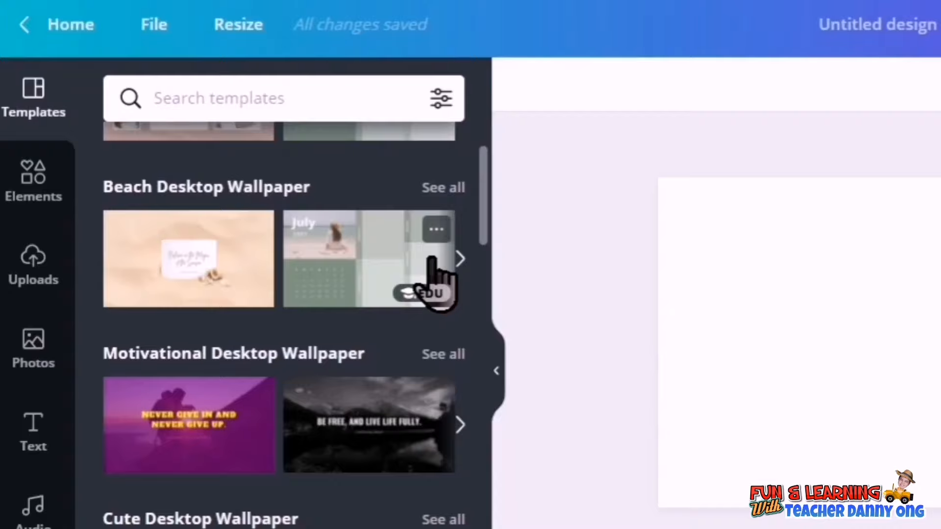
pyautogui.click(318, 253)
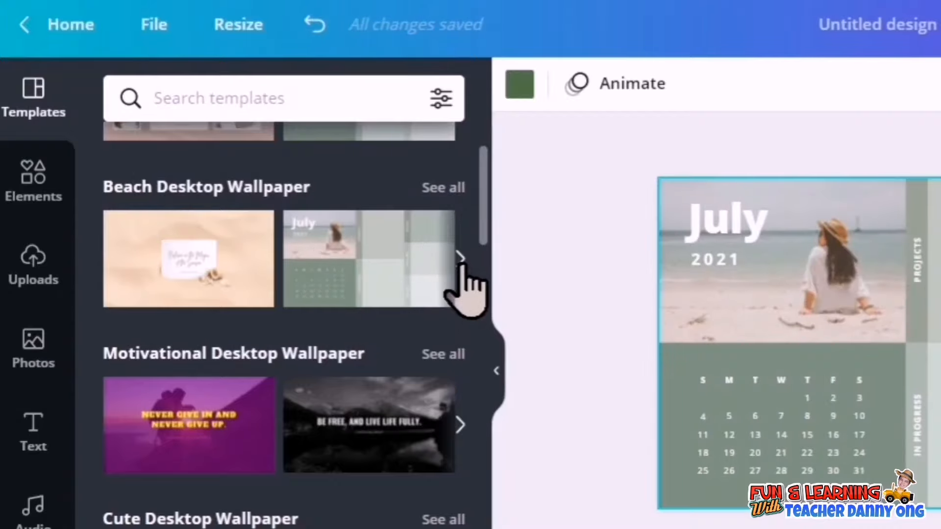
# - Browse the wallpaper template categories and show all templates in the Organizer Desktop Wallpaper category
pyautogui.click(460, 255)
pyautogui.click(460, 258)
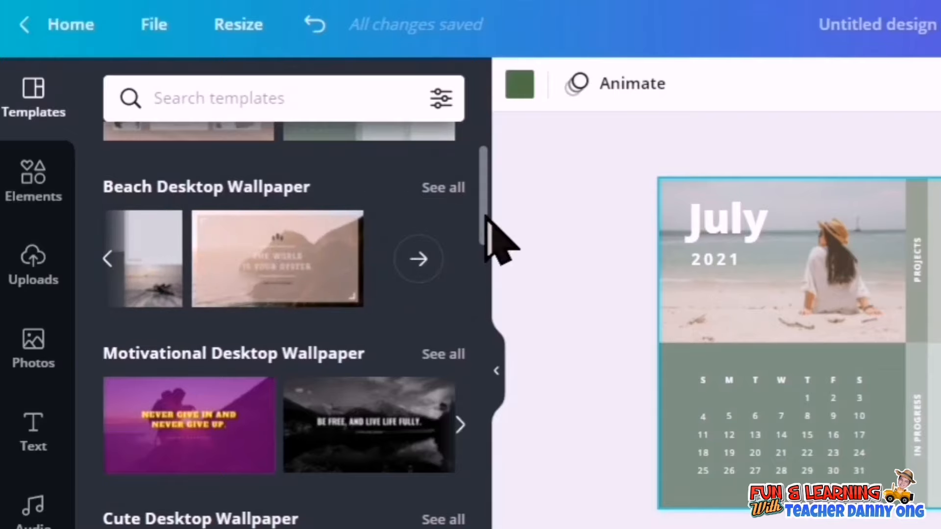
pyautogui.moveTo(486, 218); pyautogui.dragTo(482, 256)
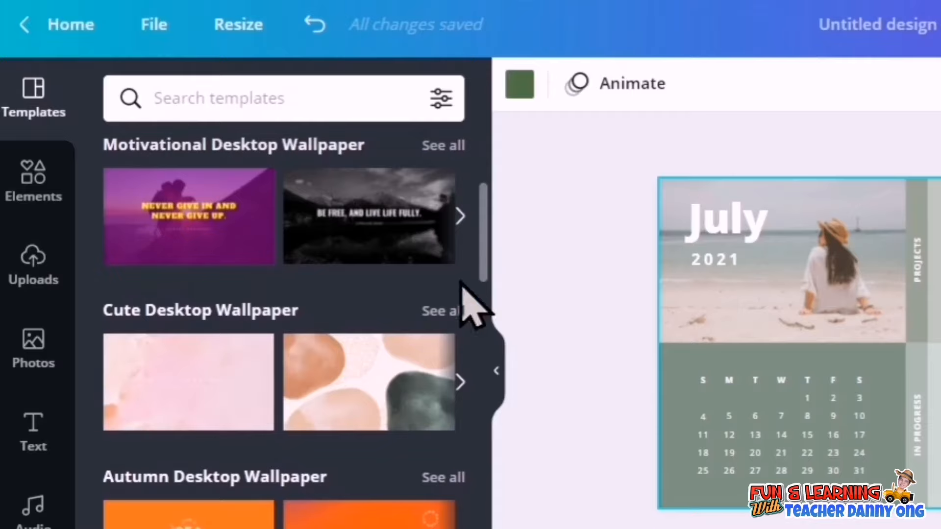
pyautogui.scroll(-5, 407, 414)
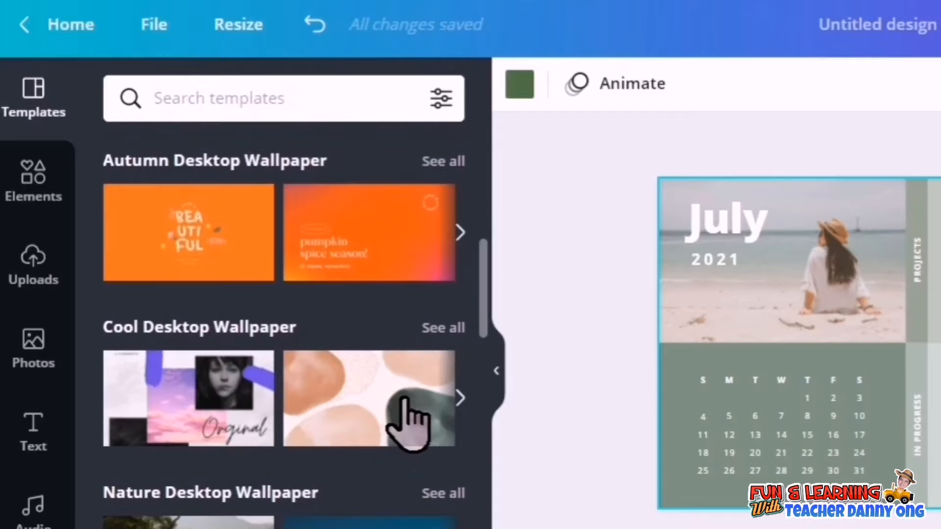
pyautogui.scroll(-5, 342, 487)
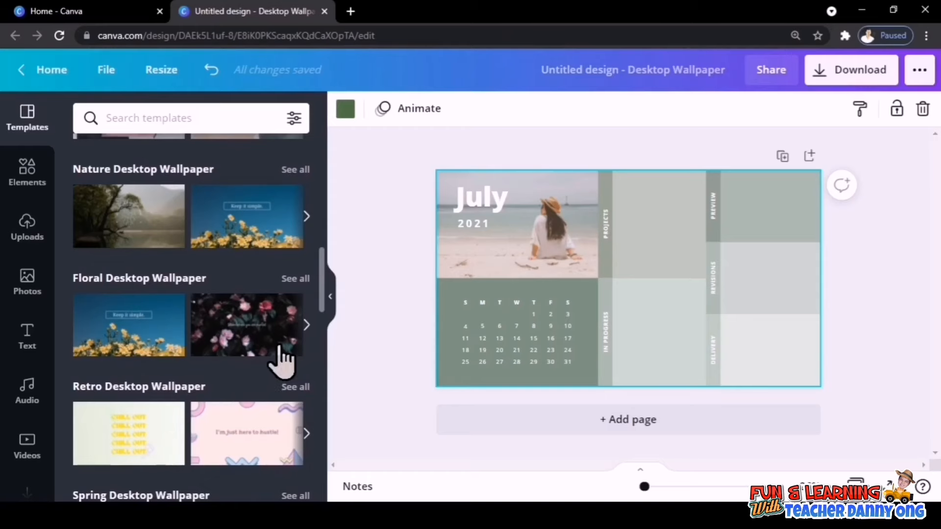
pyautogui.moveTo(324, 280); pyautogui.dragTo(322, 431)
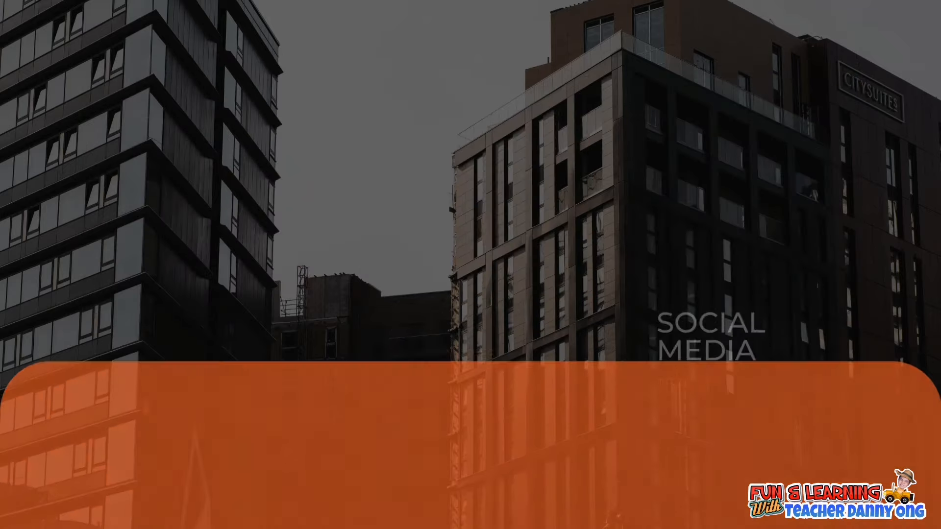
pyautogui.moveTo(322, 427); pyautogui.dragTo(317, 470)
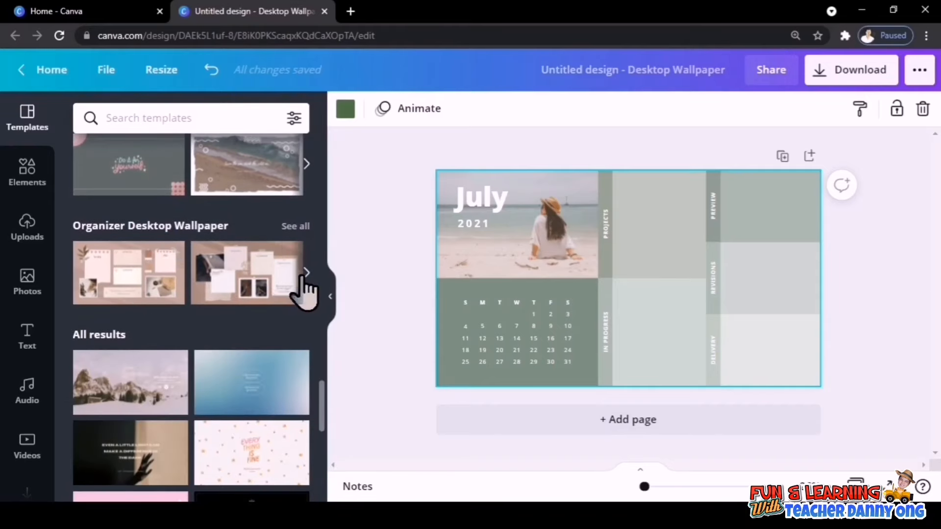
pyautogui.click(292, 228)
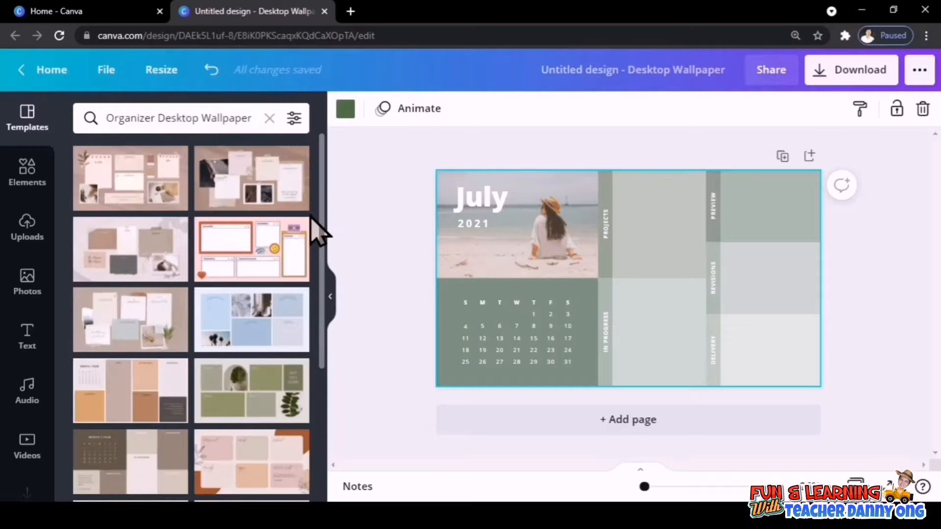
# - Apply the green plant organizer template with the PRIORITY, PROJECTS, PERSONAL and PAPERS sections to the page
pyautogui.scroll(-10, 317, 231)
pyautogui.hotkey('ctrl', '0')
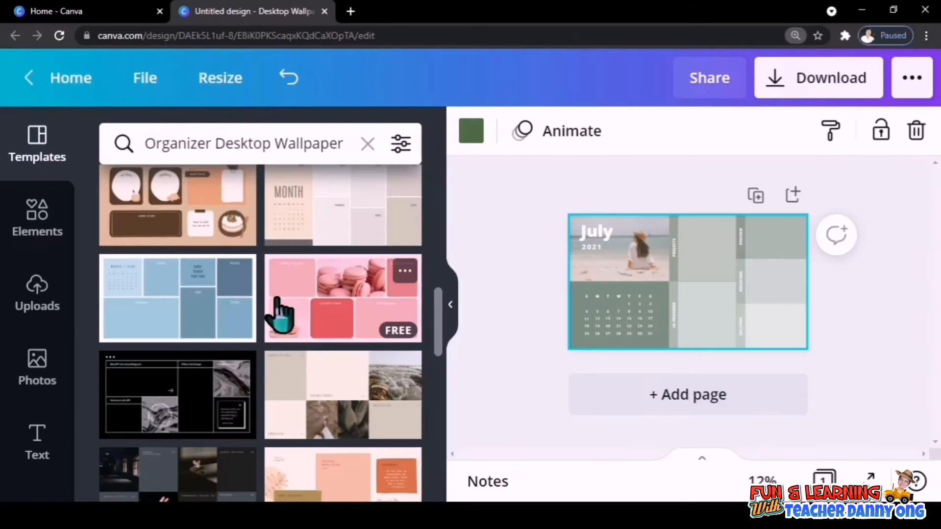
pyautogui.hotkey('ctrl', '+')
pyautogui.hotkey('ctrl', '+')
pyautogui.moveTo(584, 217); pyautogui.dragTo(590, 449)
pyautogui.moveTo(584, 354); pyautogui.dragTo(581, 490)
pyautogui.scroll(-10, 583, 495)
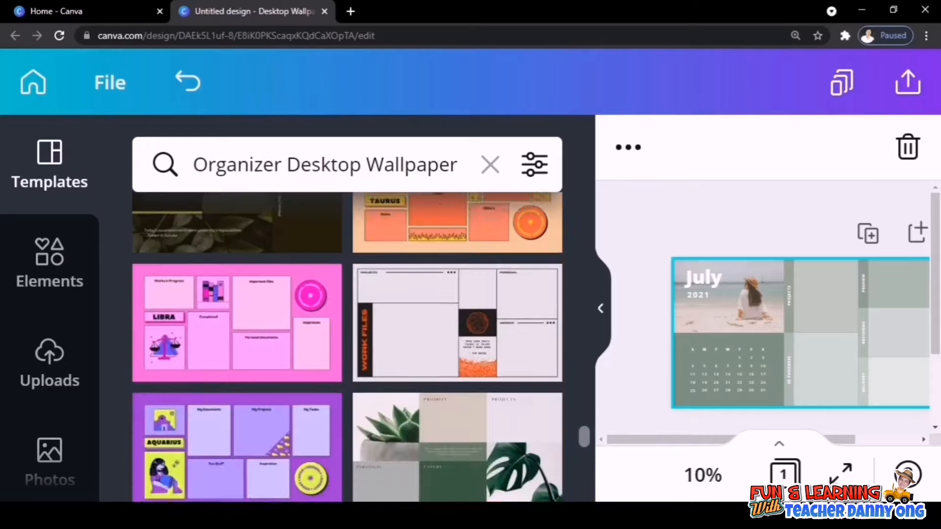
pyautogui.click(466, 279)
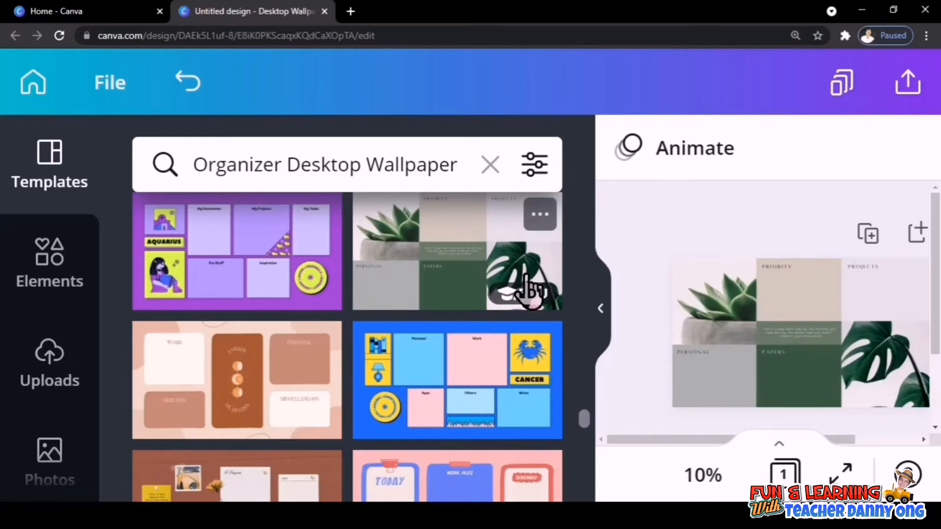
# - Inspect the applied plant template up close, including its central quote and section headings
pyautogui.hotkey('ctrl', '-')
pyautogui.hotkey('ctrl', '-')
pyautogui.hotkey('ctrl', '-')
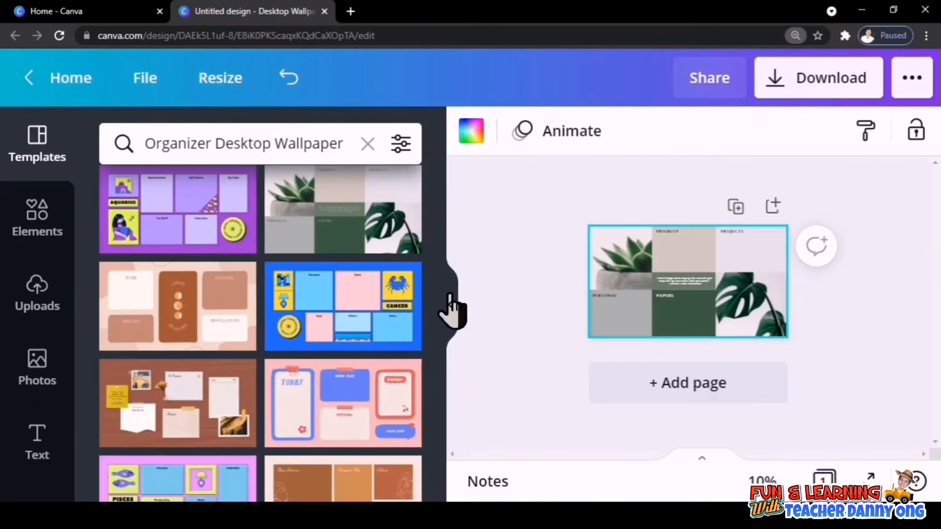
pyautogui.hotkey('ctrl', '-')
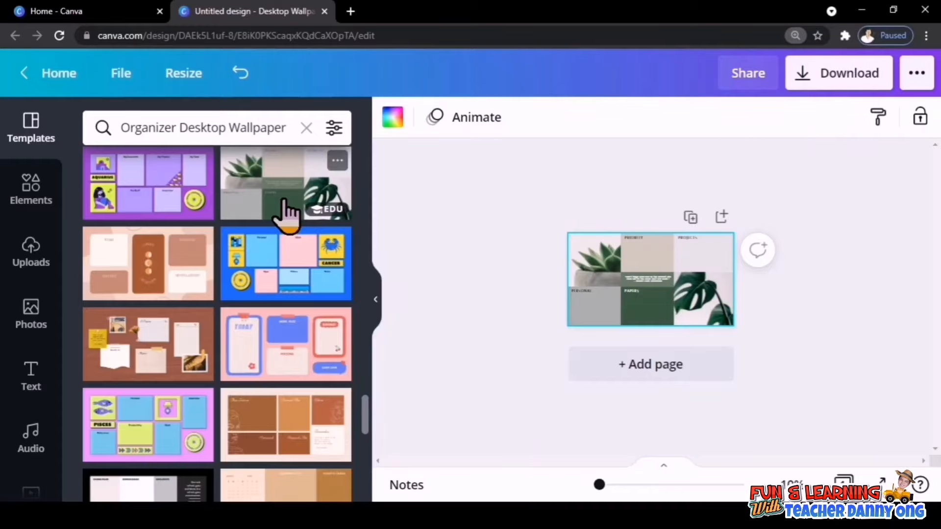
pyautogui.scroll(5, 657, 377)
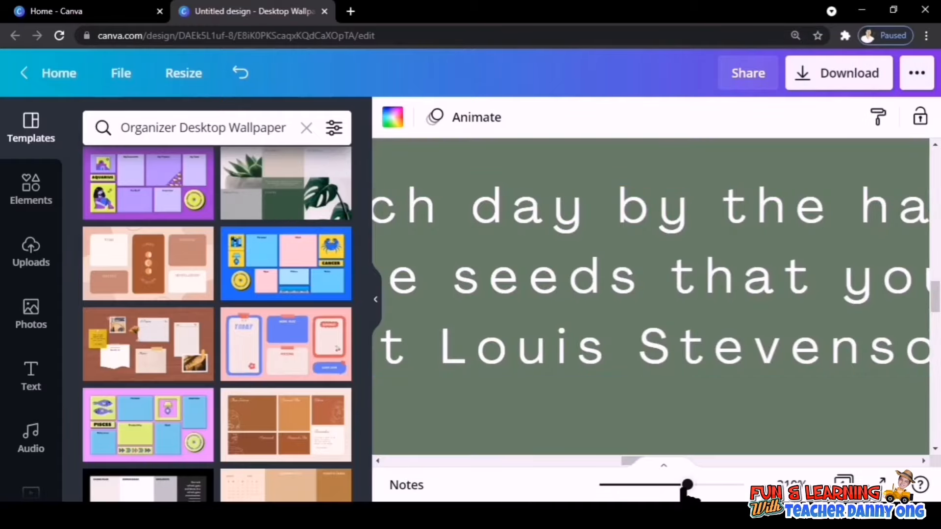
pyautogui.moveTo(687, 488); pyautogui.dragTo(620, 486)
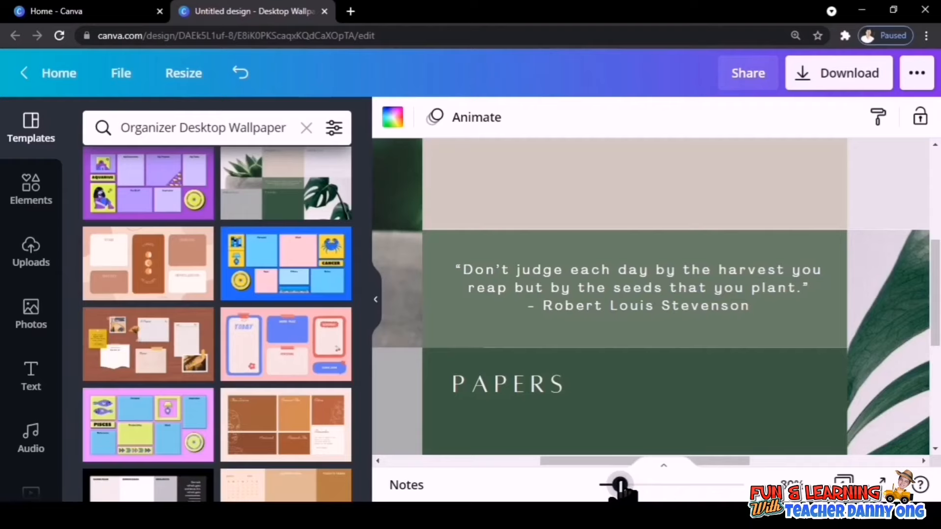
pyautogui.moveTo(619, 488); pyautogui.dragTo(607, 485)
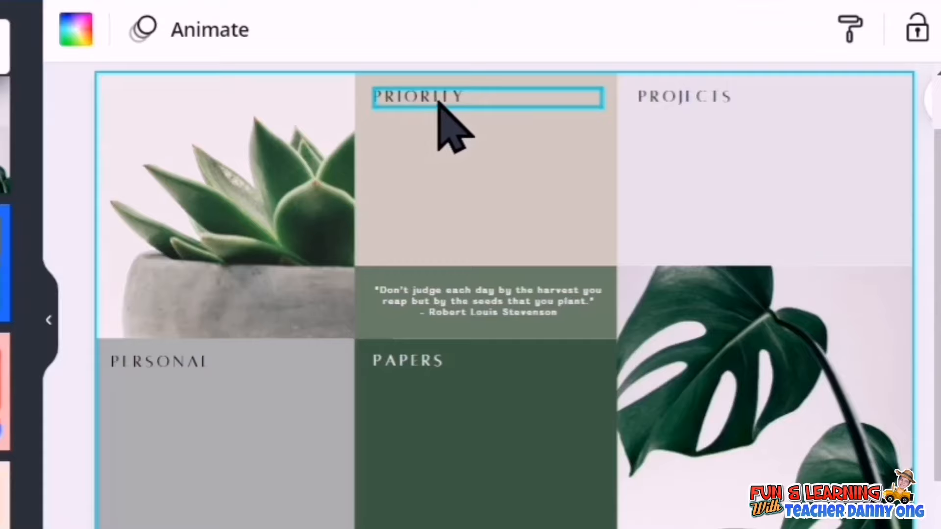
# - Replace the PRIORITY heading with UNIVERSITY OF THE PHILIPPINES and narrow its text box so THE wraps to the second line
pyautogui.click(444, 103)
pyautogui.doubleClick(440, 102)
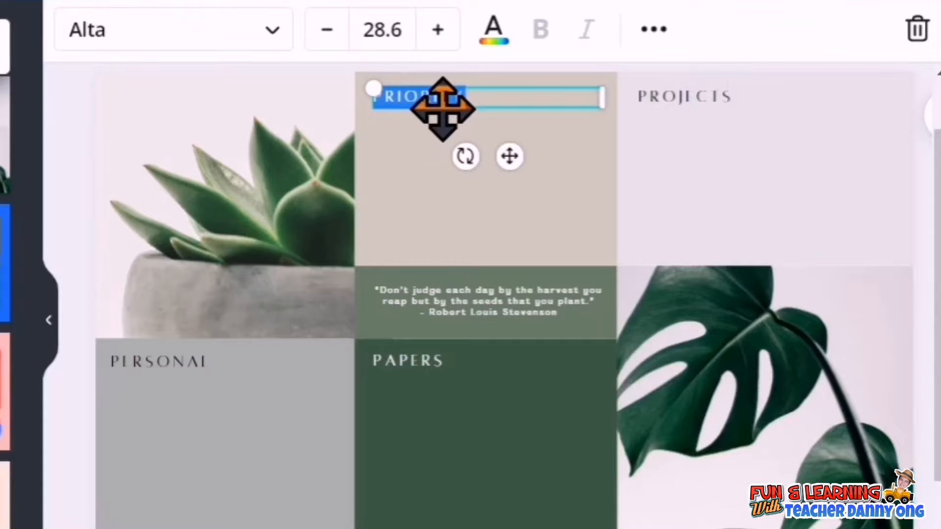
pyautogui.write('UN')
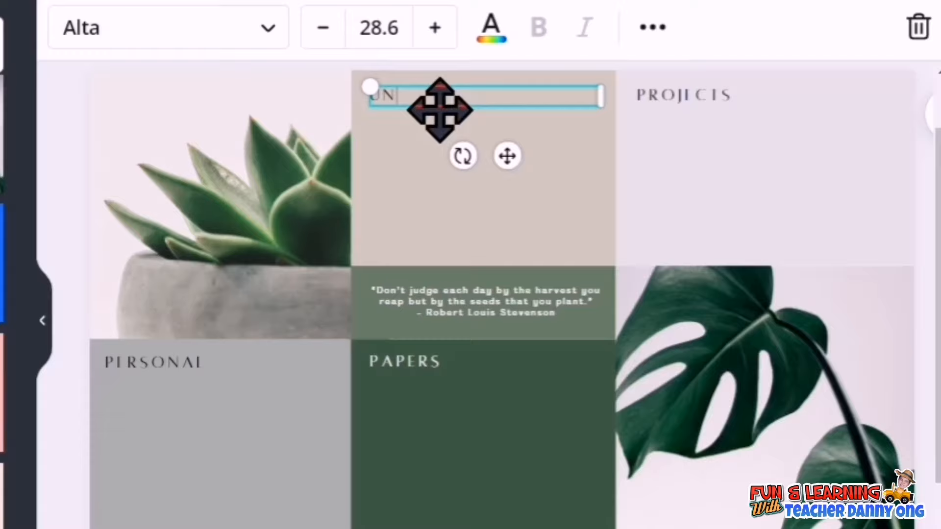
pyautogui.write('IVER')
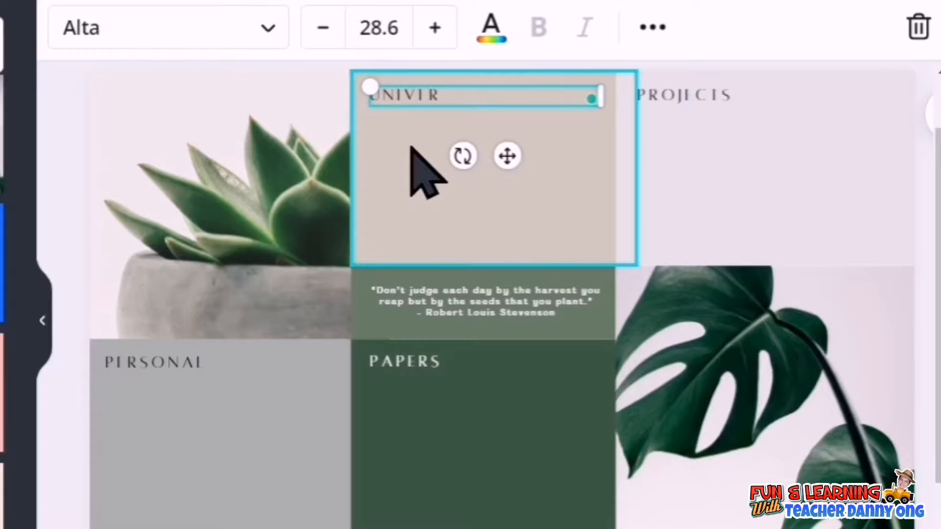
pyautogui.write('SITY OF THE ')
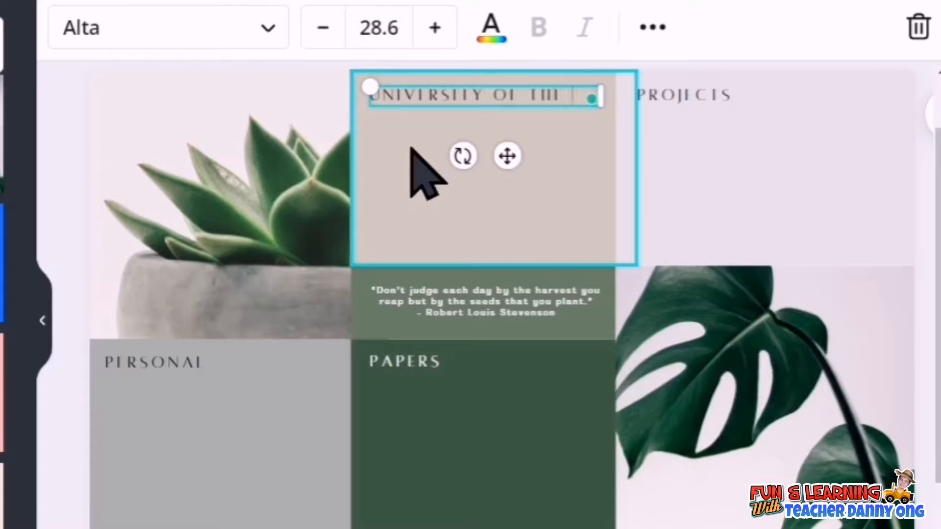
pyautogui.write('PHILIPPINES')
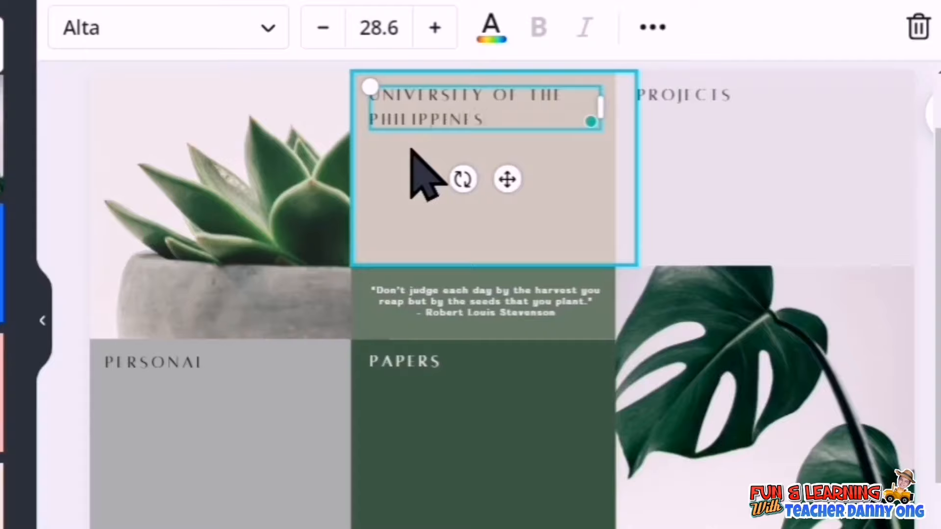
pyautogui.moveTo(637, 107); pyautogui.dragTo(563, 108)
# - Replace the PROJECTS heading with DMMMSU and the PERSONAL heading with SOCIAL MEDIA
pyautogui.click(715, 93)
pyautogui.doubleClick(718, 93)
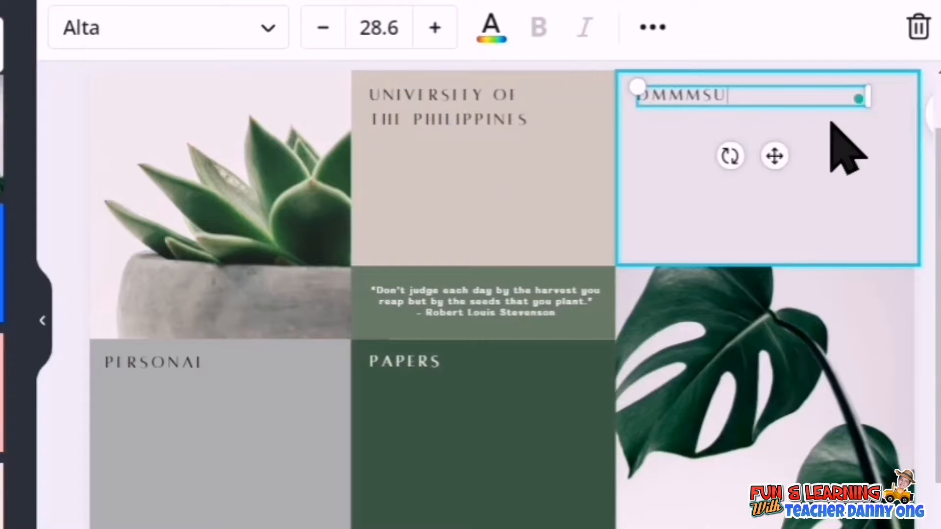
pyautogui.click(167, 370)
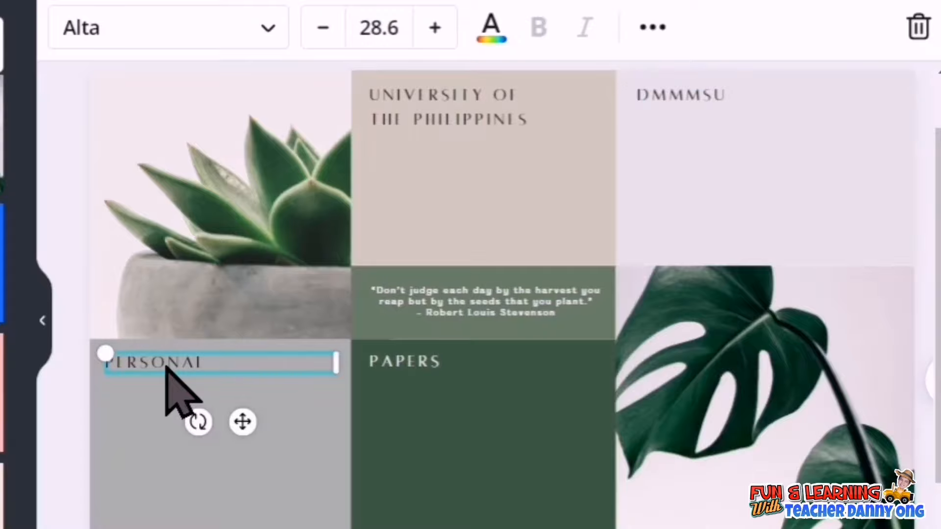
pyautogui.doubleClick(167, 367)
pyautogui.press('BackSpace')
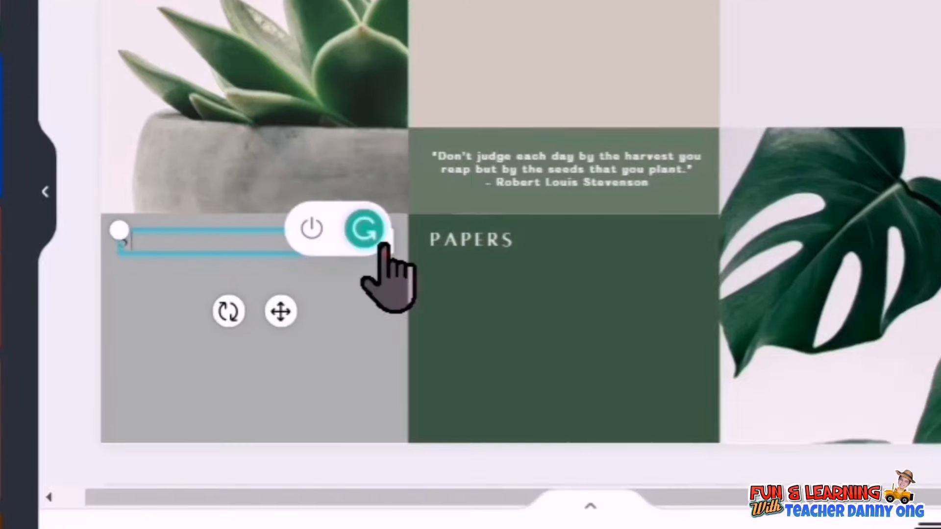
pyautogui.write('SOCIAL MEDIA')
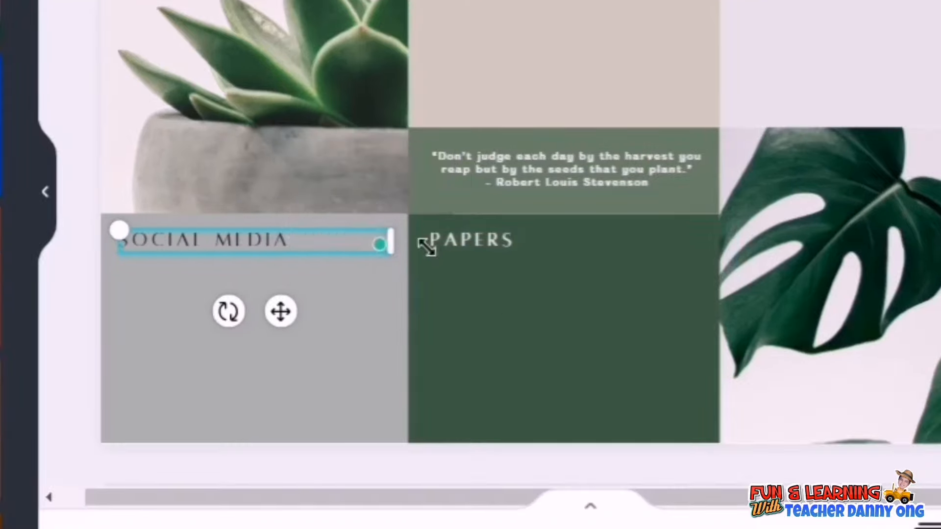
# - Replace the PAPERS heading in the dark green section with RESEARCH AND NOTES
pyautogui.click(441, 242)
pyautogui.doubleClick(469, 242)
pyautogui.write('RES')
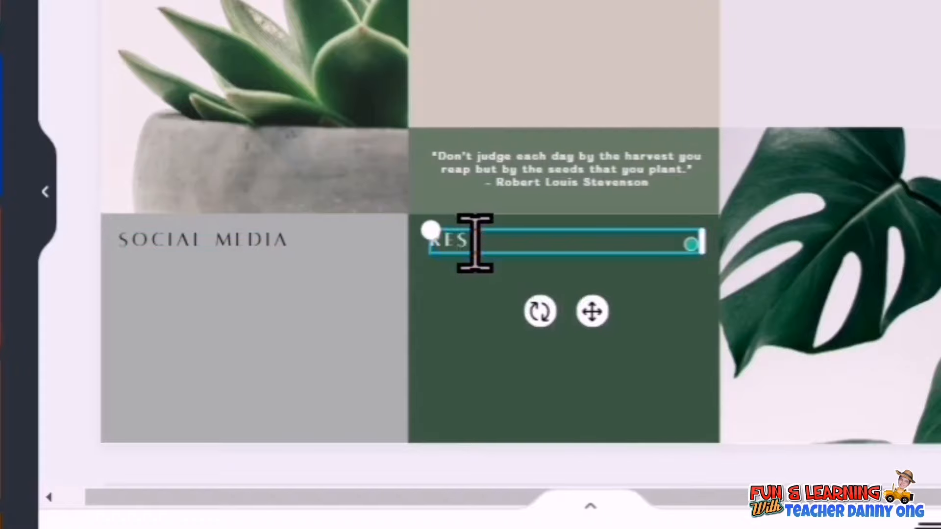
pyautogui.write('EARCH')
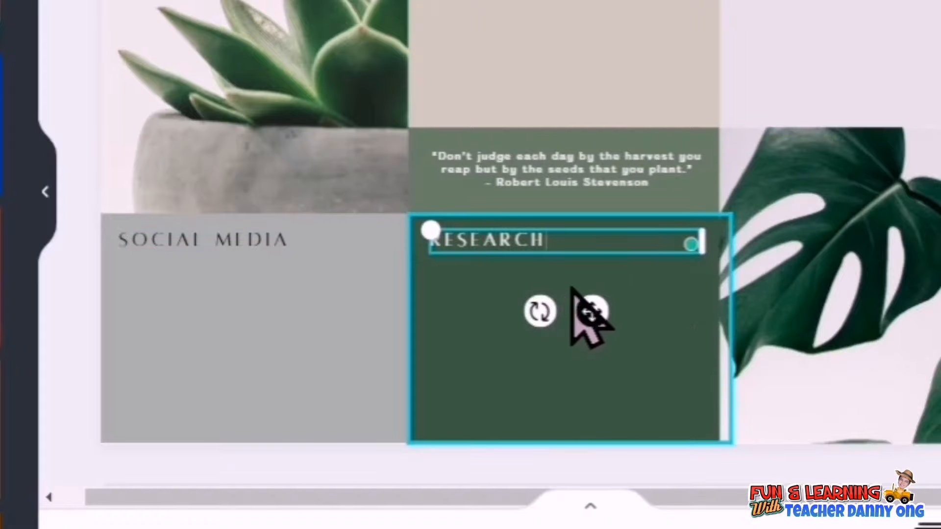
pyautogui.click(334, 346)
pyautogui.click(563, 241)
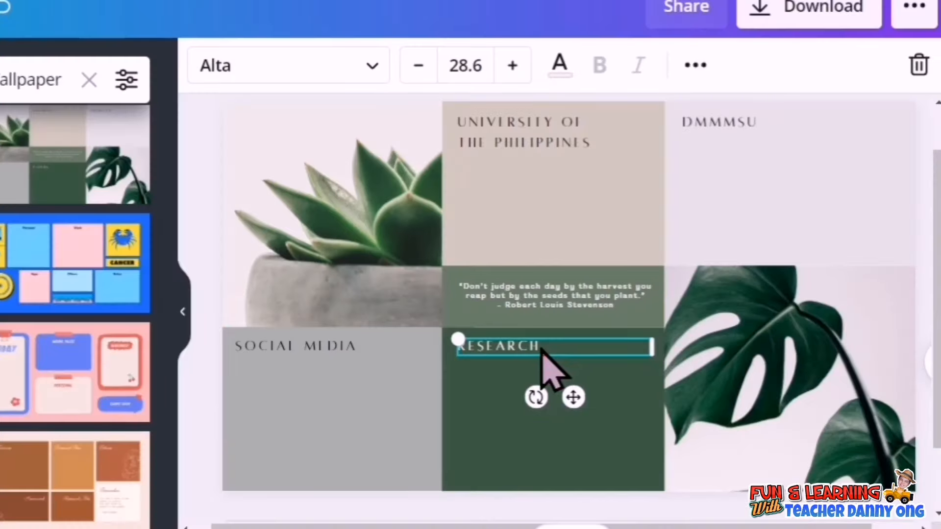
pyautogui.click(541, 349)
pyautogui.click(546, 347)
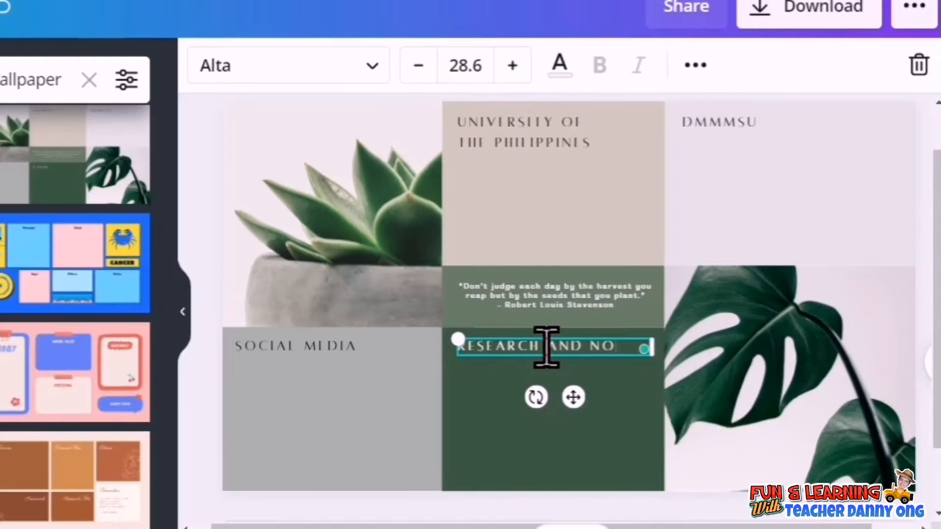
pyautogui.click(218, 274)
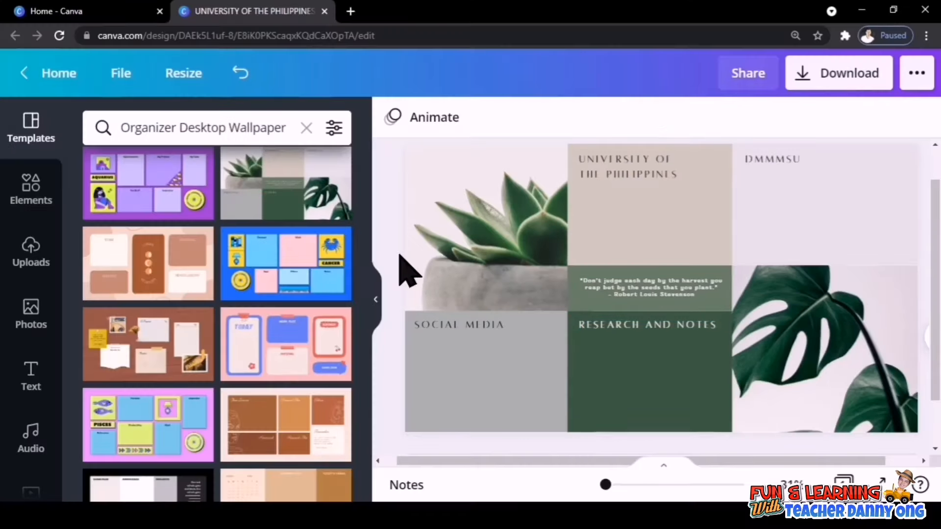
# - Add a blank second page below the plant organizer page
pyautogui.moveTo(564, 461); pyautogui.dragTo(588, 447)
pyautogui.scroll(-2, 897, 445)
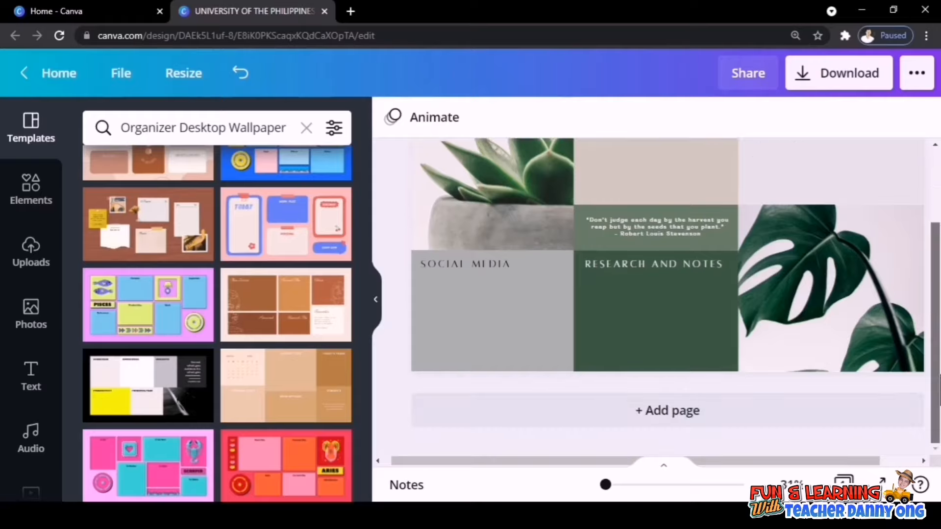
pyautogui.click(642, 414)
pyautogui.scroll(-5, 608, 387)
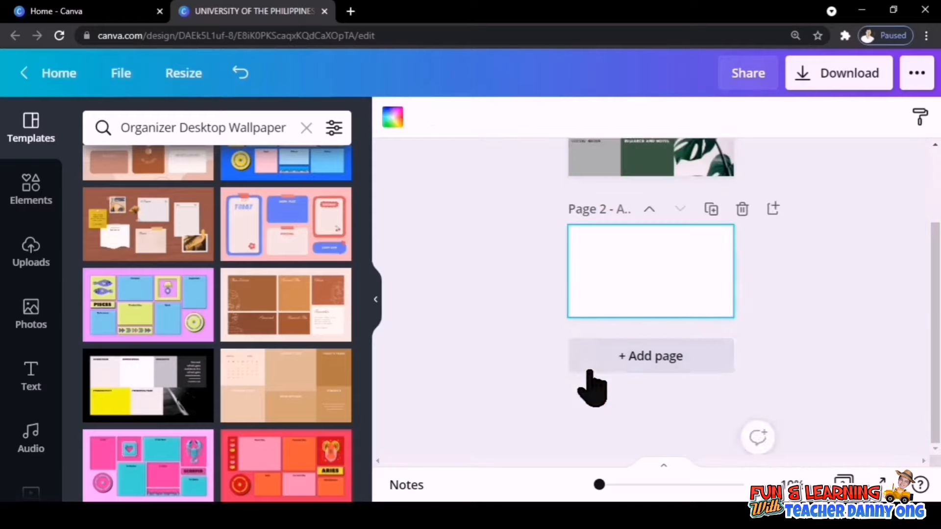
pyautogui.scroll(1, 595, 369)
pyautogui.scroll(5, 674, 368)
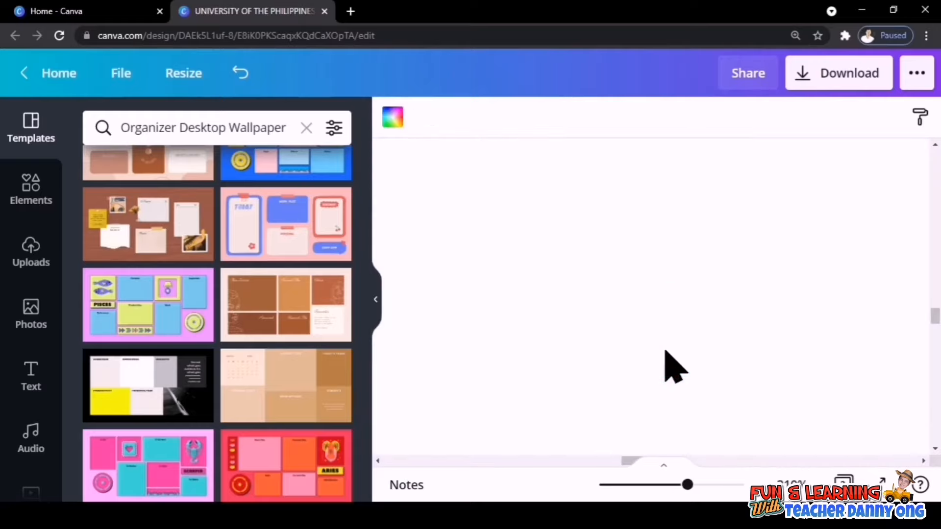
# - Set the background of the blank page 2 to the beige document colour
pyautogui.moveTo(688, 485); pyautogui.dragTo(633, 485)
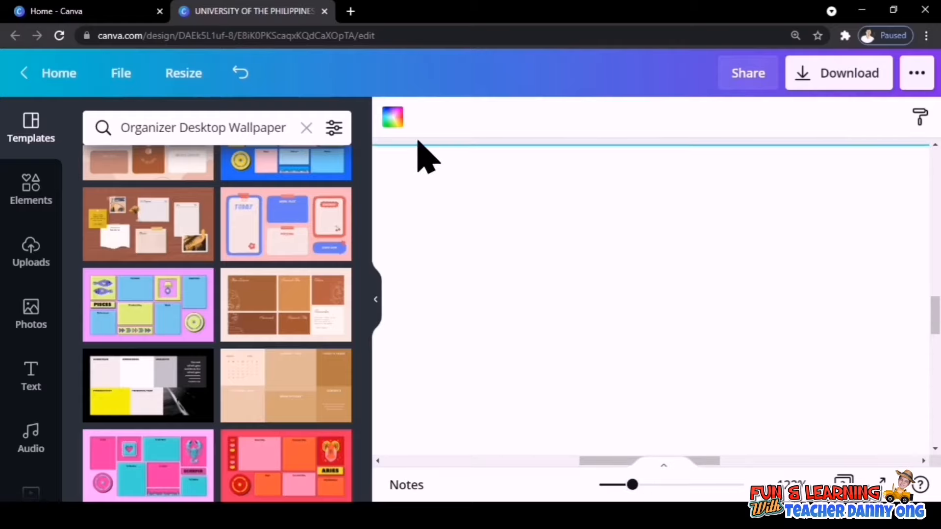
pyautogui.click(393, 118)
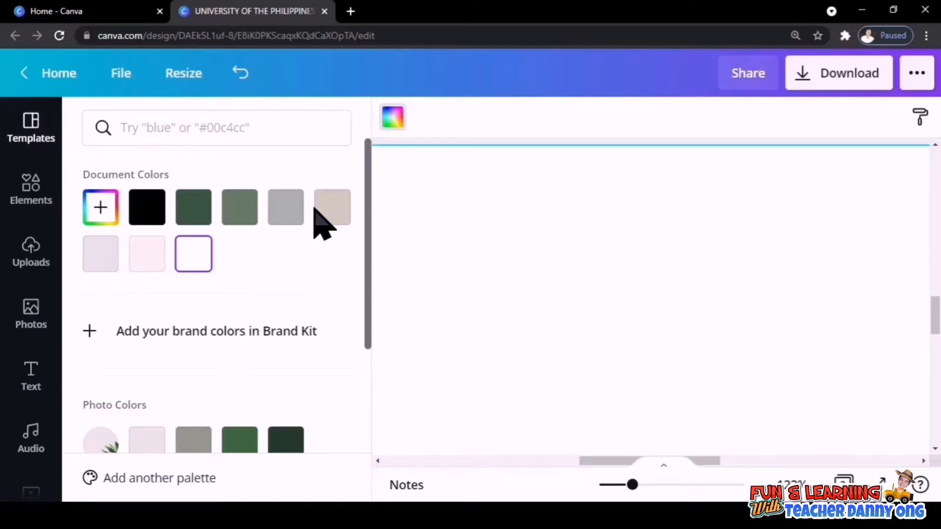
pyautogui.click(331, 216)
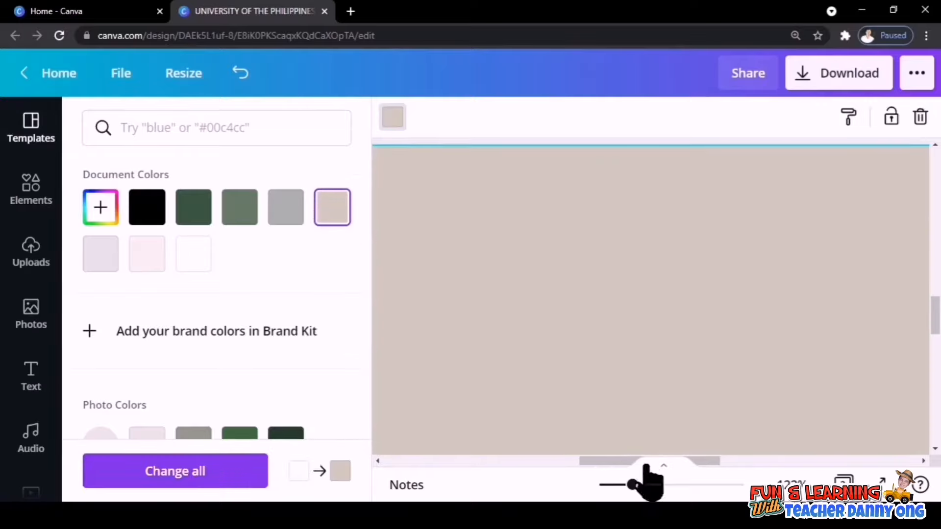
pyautogui.moveTo(633, 484); pyautogui.dragTo(604, 485)
pyautogui.click(774, 341)
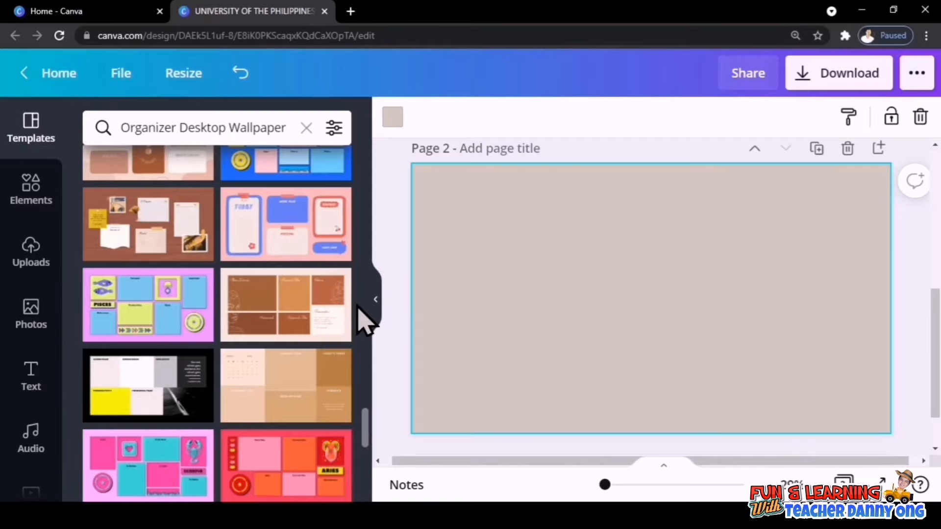
# - Apply the dark blue organizer template with the monthly calendar and the Mark Twain quote to page 2
pyautogui.moveTo(366, 422); pyautogui.dragTo(366, 460)
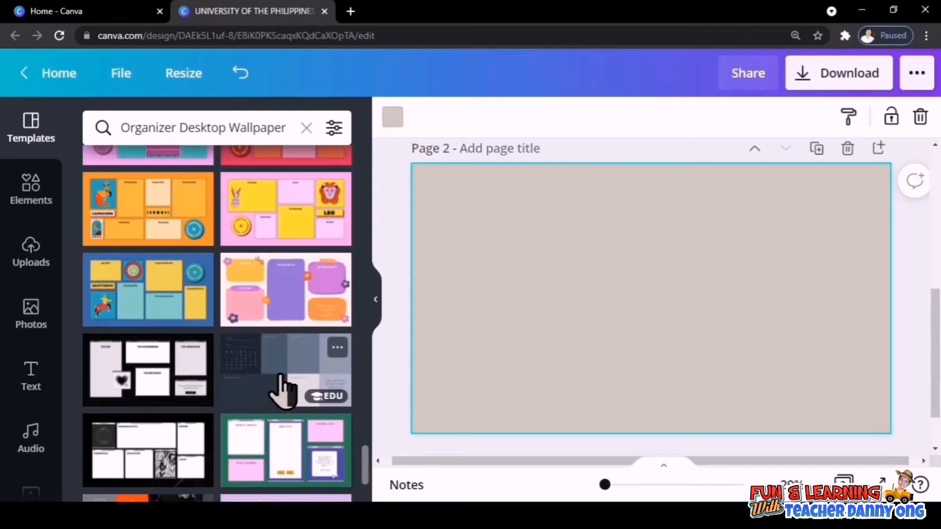
pyautogui.click(296, 391)
pyautogui.click(535, 293)
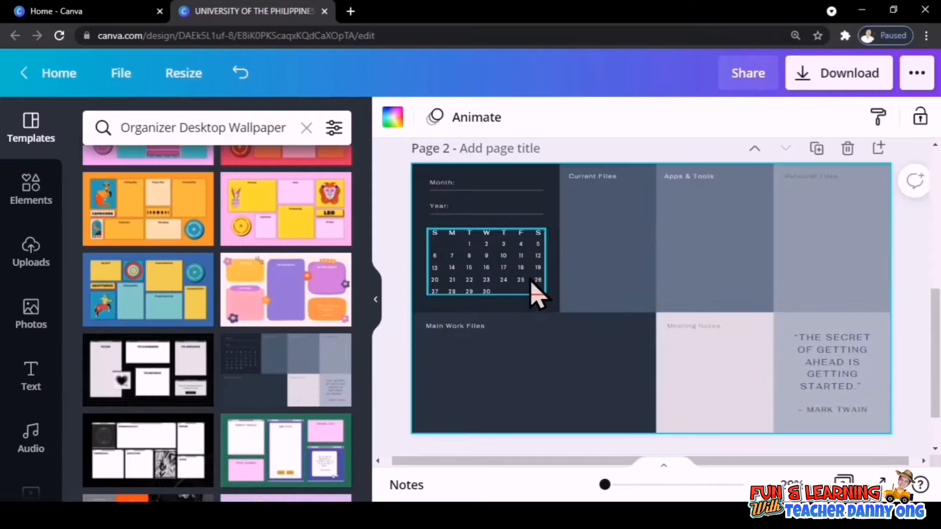
pyautogui.click(456, 191)
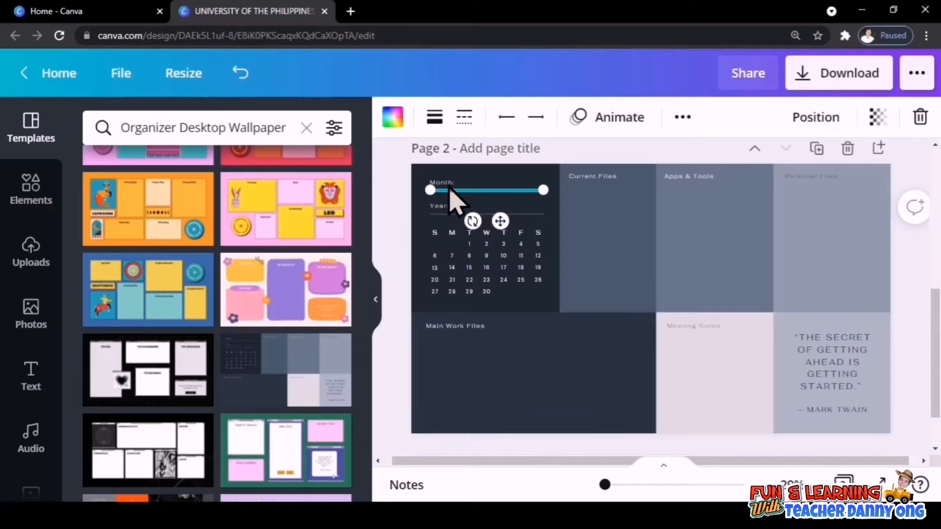
pyautogui.click(465, 185)
pyautogui.click(468, 186)
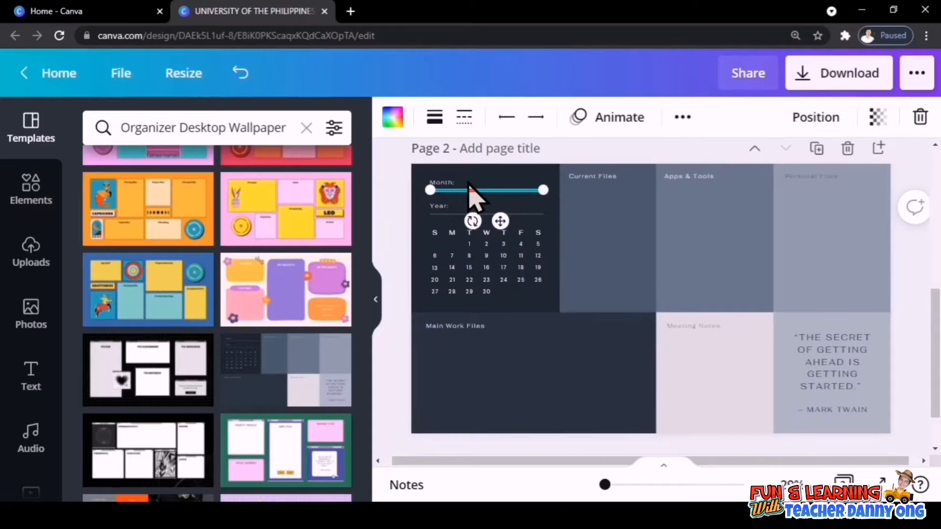
pyautogui.click(399, 218)
# - Add the outlined orange ACTION text style to page 2, shrunk to about size 93.5 and placed over the Month line
pyautogui.click(31, 378)
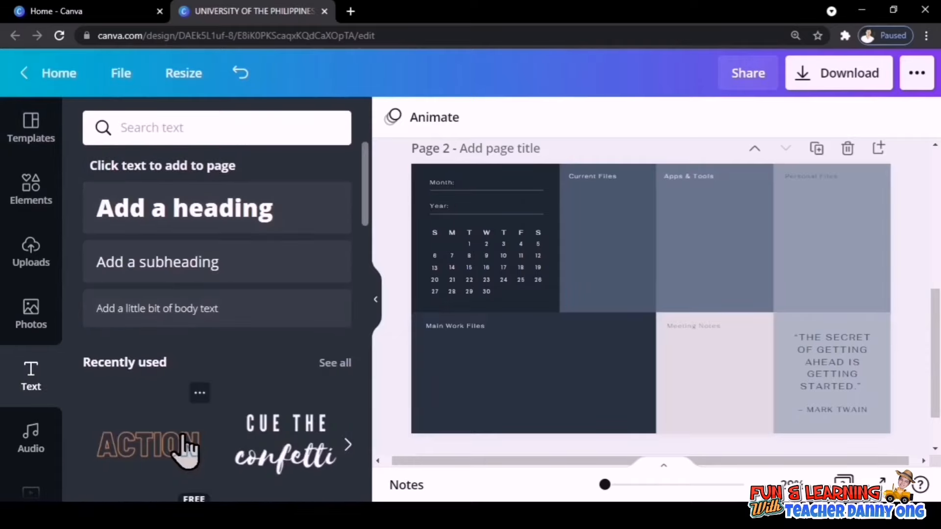
pyautogui.click(185, 446)
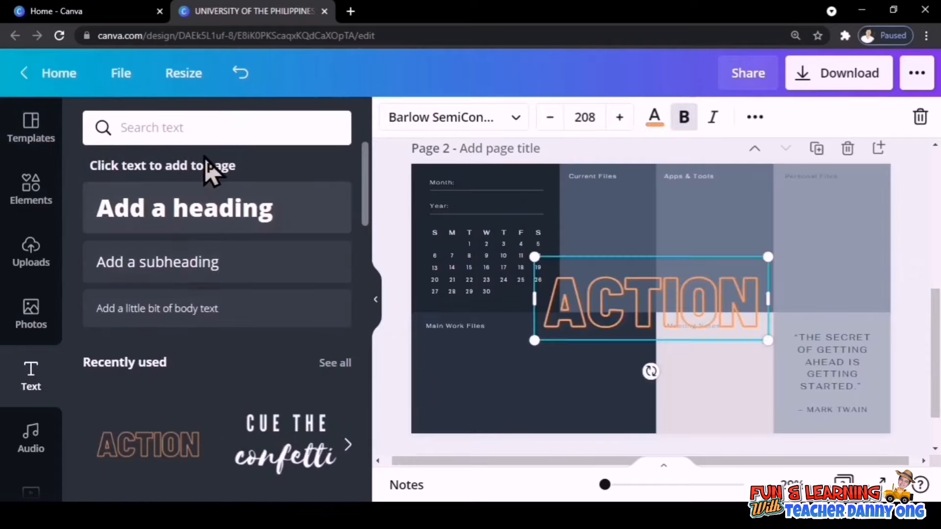
pyautogui.moveTo(618, 304); pyautogui.dragTo(525, 192)
pyautogui.moveTo(672, 240); pyautogui.dragTo(543, 193)
pyautogui.moveTo(477, 189)
pyautogui.mouseDown()
pyautogui.moveTo(504, 185)
pyautogui.moveTo(484, 183)
pyautogui.mouseUp()
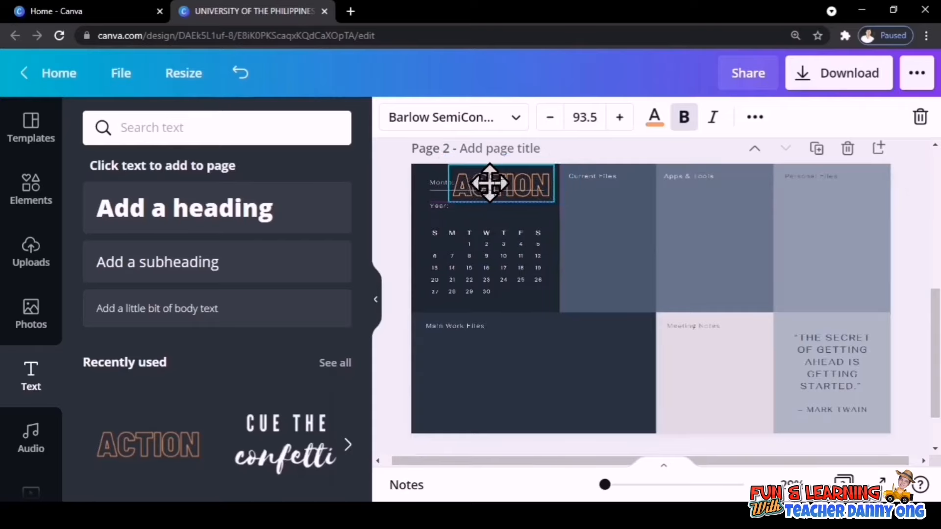
# - Change the ACTION text to AUGUST and shrink it to about size 84.3 so it fits beside the Month label
pyautogui.doubleClick(490, 185)
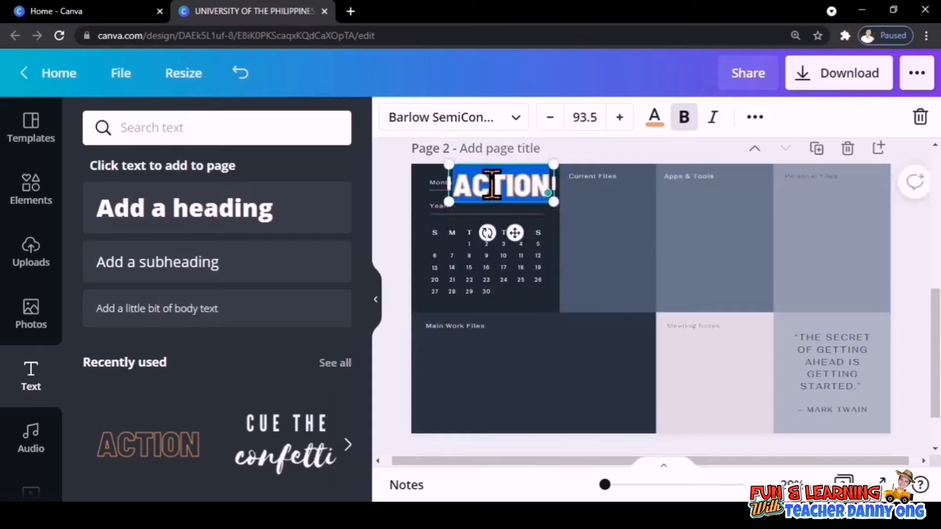
pyautogui.write('UUGUST')
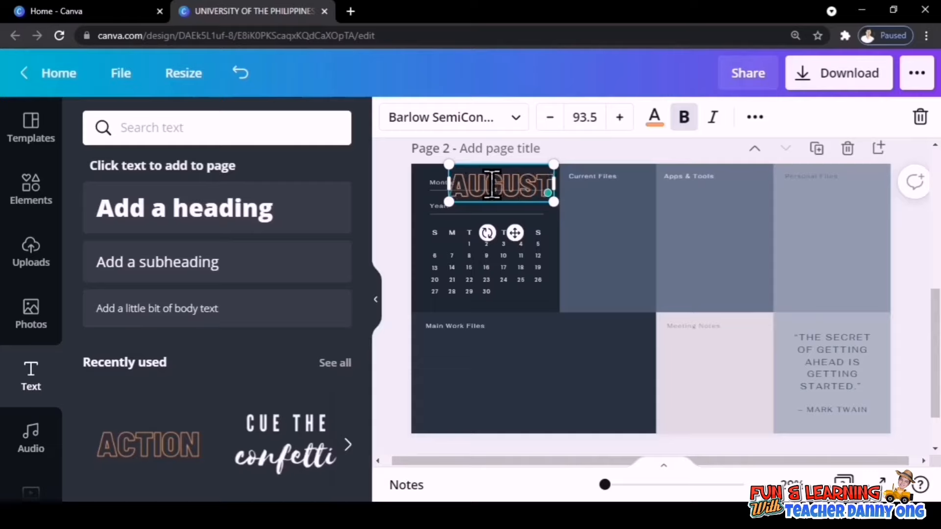
pyautogui.click(393, 231)
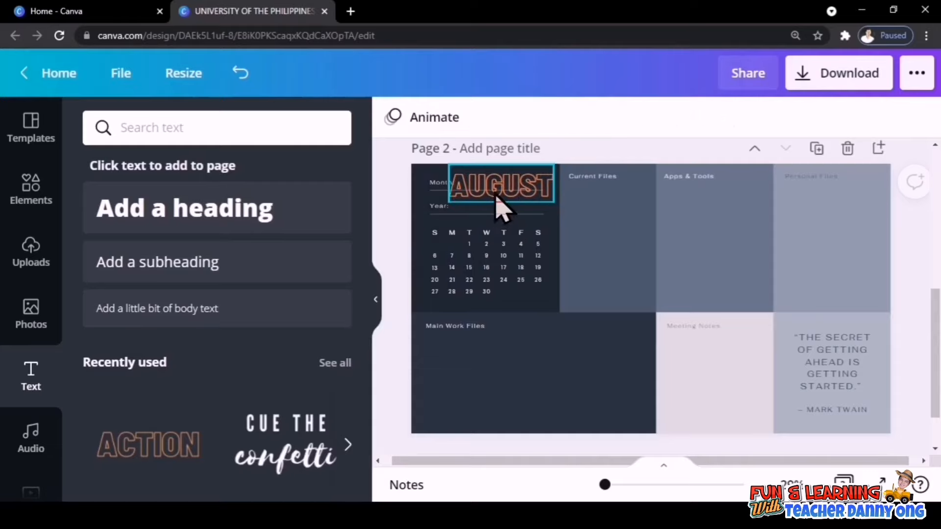
pyautogui.click(496, 189)
pyautogui.moveTo(495, 188); pyautogui.dragTo(493, 182)
pyautogui.moveTo(563, 198); pyautogui.dragTo(505, 186)
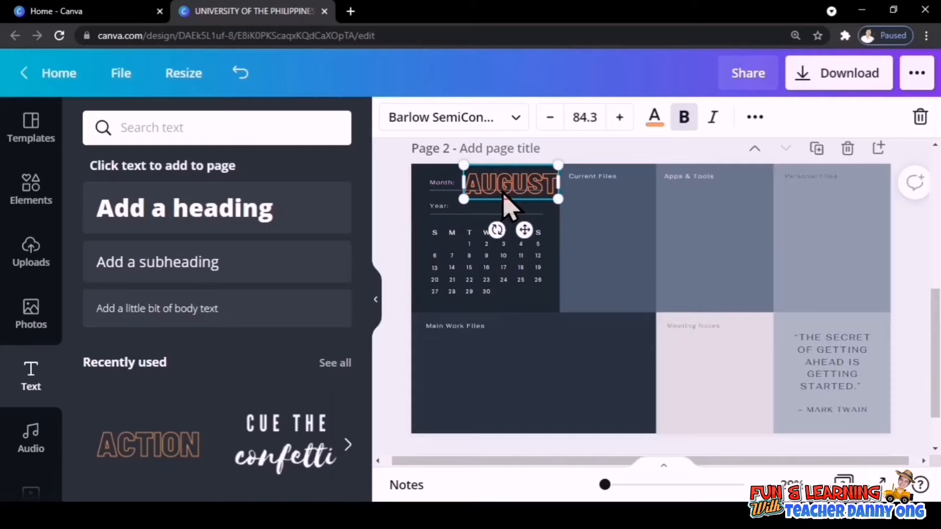
# - Duplicate the AUGUST text, place the copy beside the Year label and change it to 2021
pyautogui.click(398, 251)
pyautogui.hotkey('ctrl', 'v')
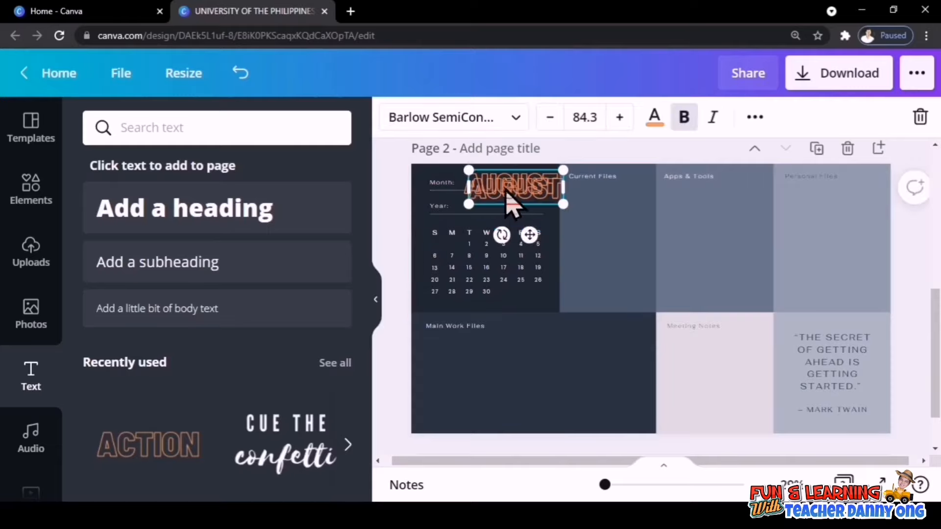
pyautogui.moveTo(507, 196); pyautogui.dragTo(499, 210)
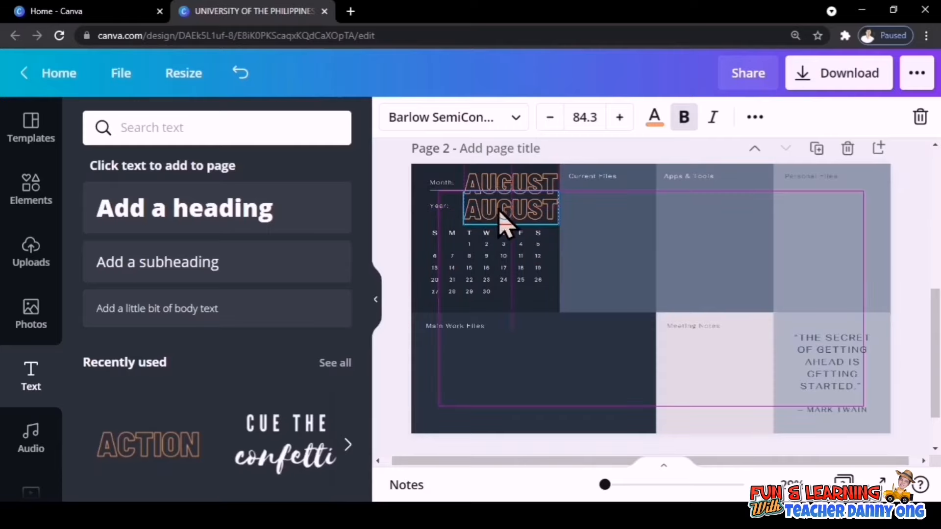
pyautogui.doubleClick(498, 211)
pyautogui.write('2021')
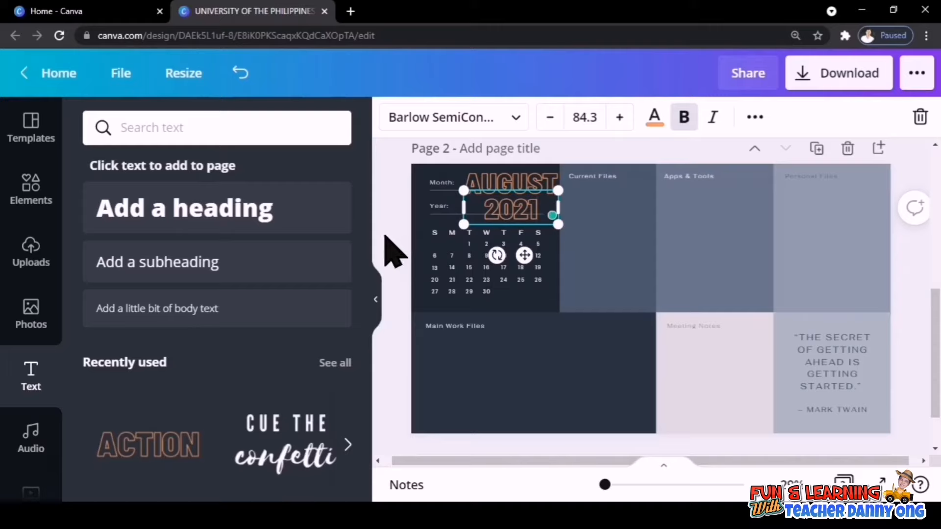
pyautogui.click(386, 238)
# - Shift the 2021 text so its right edge lines up with the right edge of AUGUST
pyautogui.moveTo(496, 219); pyautogui.dragTo(521, 212)
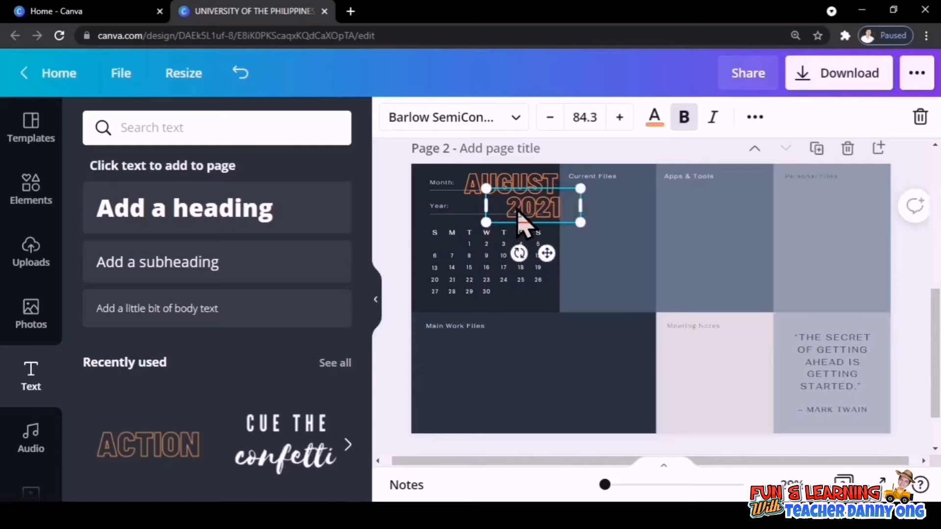
pyautogui.moveTo(518, 215); pyautogui.dragTo(515, 215)
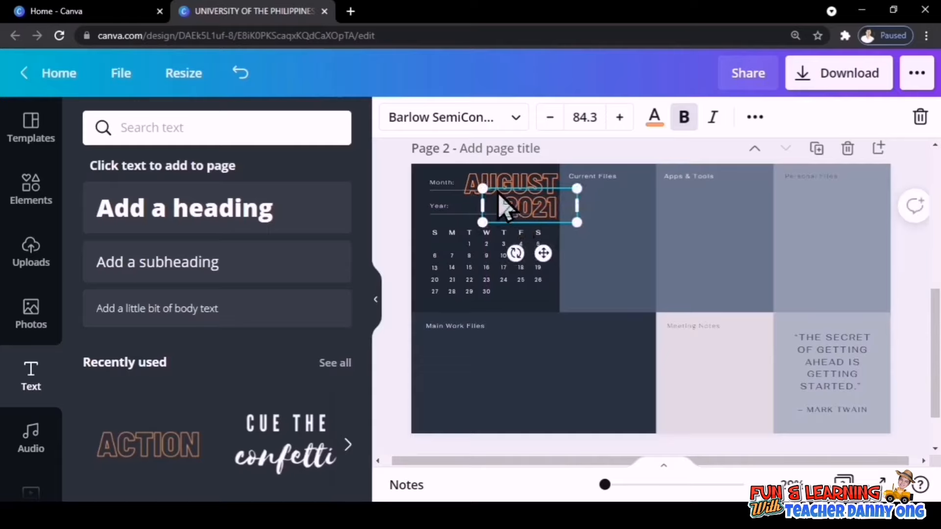
pyautogui.click(399, 261)
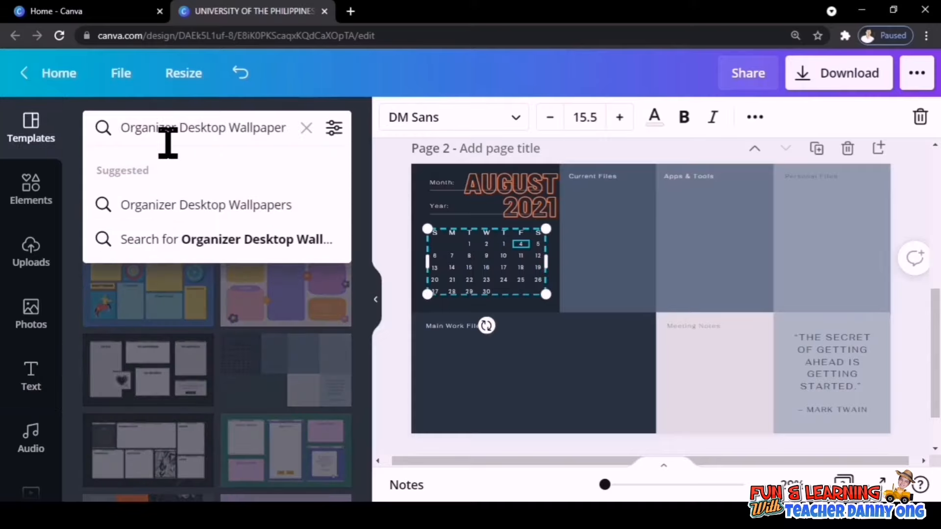
# - Search the templates for august 2021 calendar
pyautogui.tripleClick(168, 139)
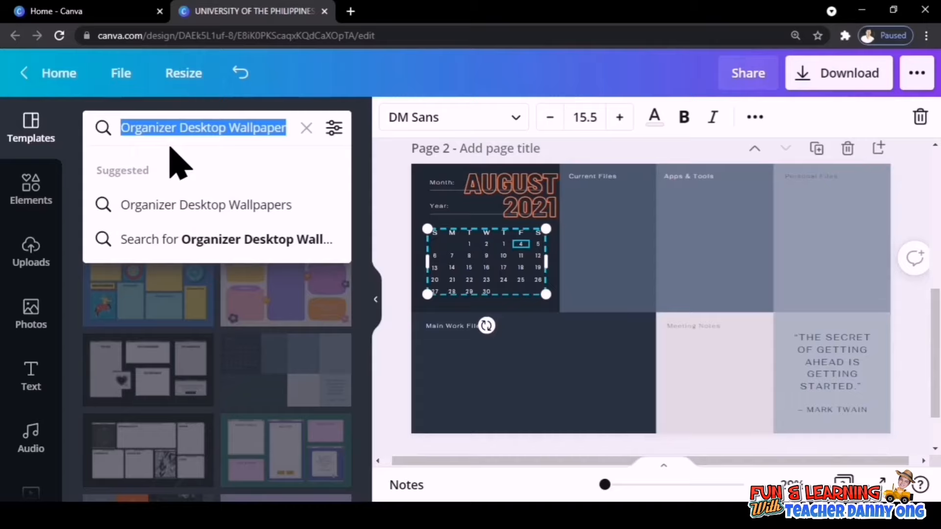
pyautogui.write('AUGUST')
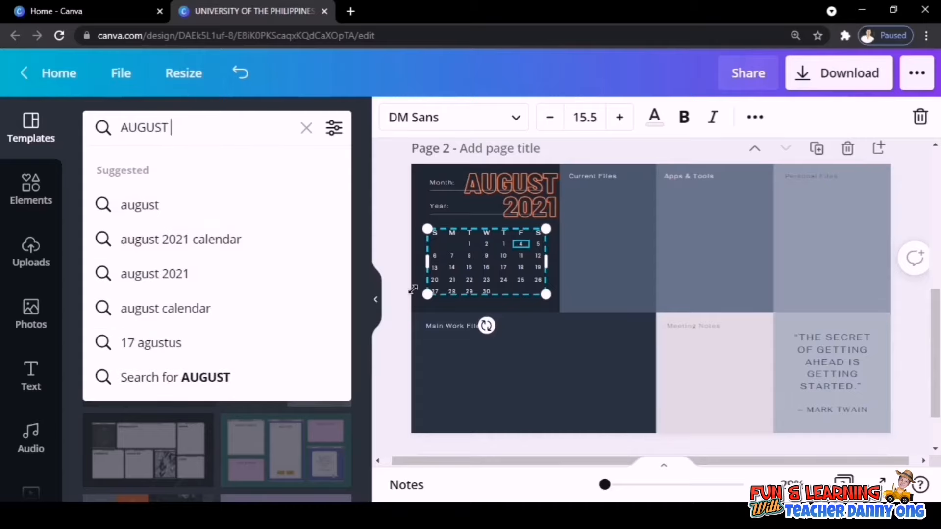
pyautogui.press('Down')
pyautogui.press('Down')
pyautogui.press('Return')
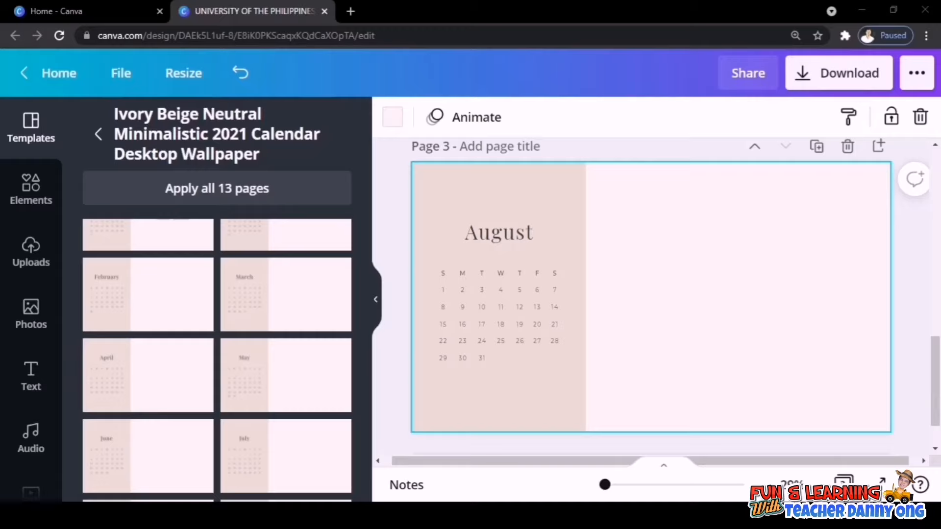
# - Copy the grouped August date grid from the beige calendar on page 3
pyautogui.click(522, 321)
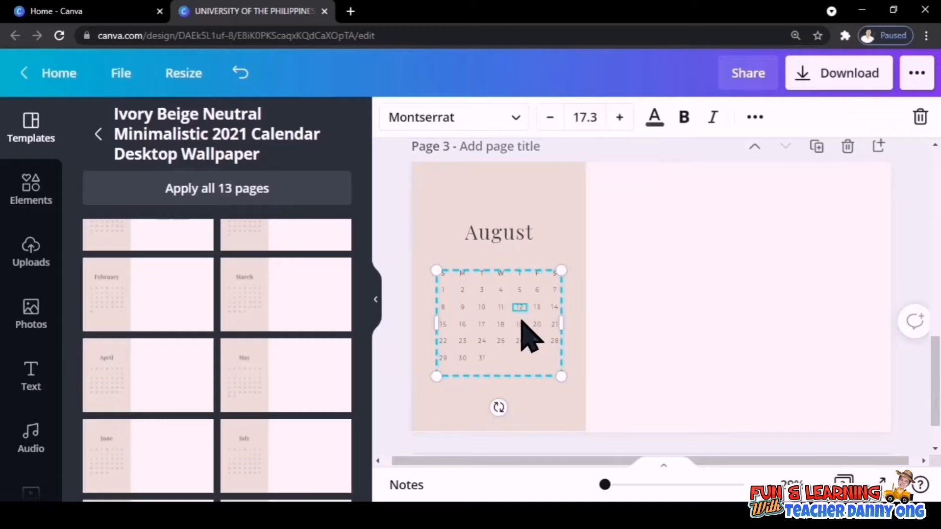
pyautogui.click(509, 335)
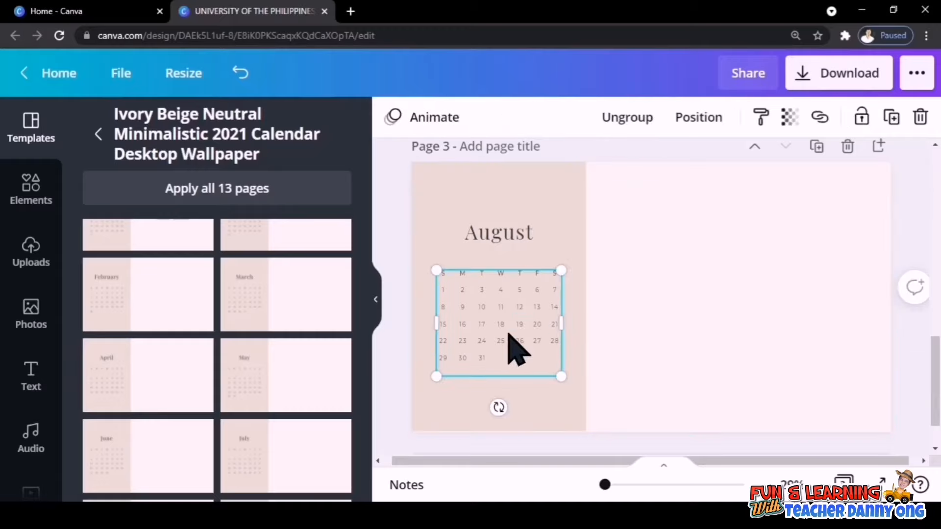
pyautogui.click(99, 134)
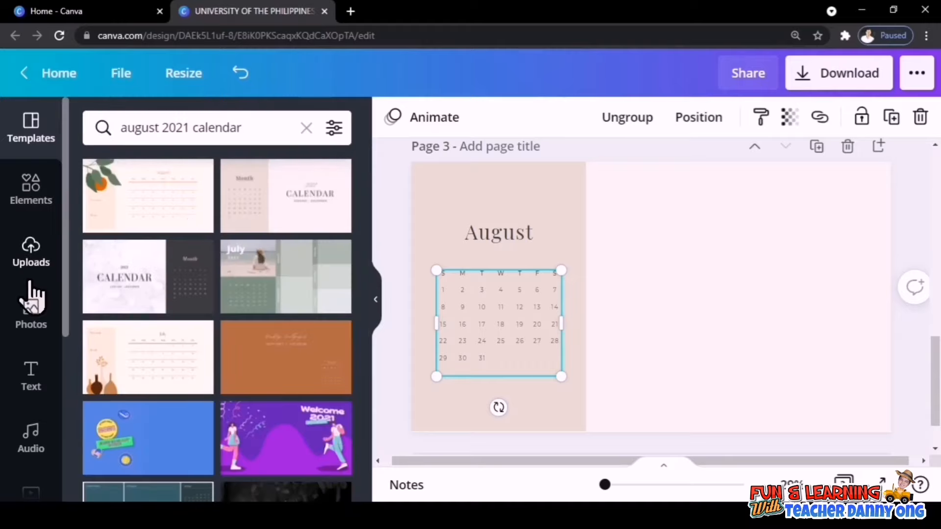
pyautogui.click(400, 216)
pyautogui.doubleClick(479, 341)
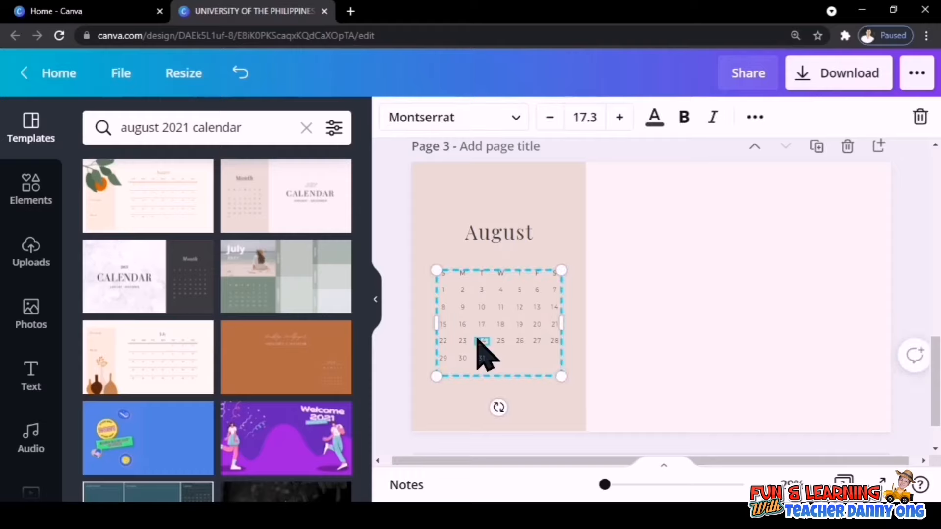
pyautogui.doubleClick(520, 341)
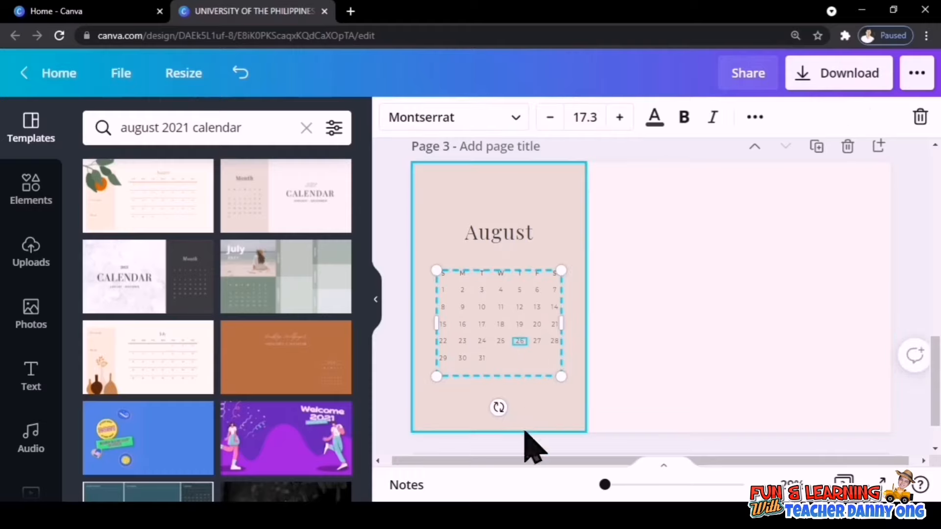
# - Paste the August date grid onto page 2 and move it beside the template's existing calendar
pyautogui.scroll(8, 628, 385)
pyautogui.click(493, 365)
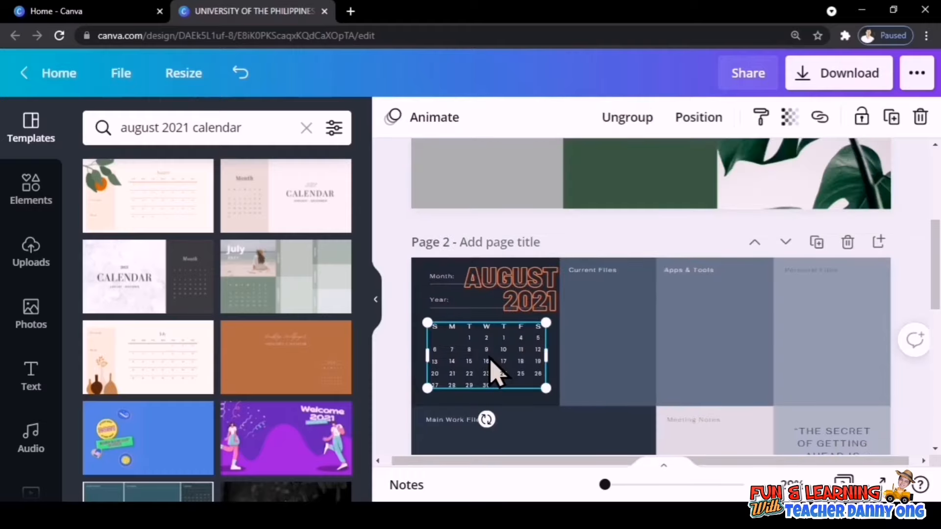
pyautogui.moveTo(534, 372); pyautogui.dragTo(663, 347)
pyautogui.scroll(-3, 657, 294)
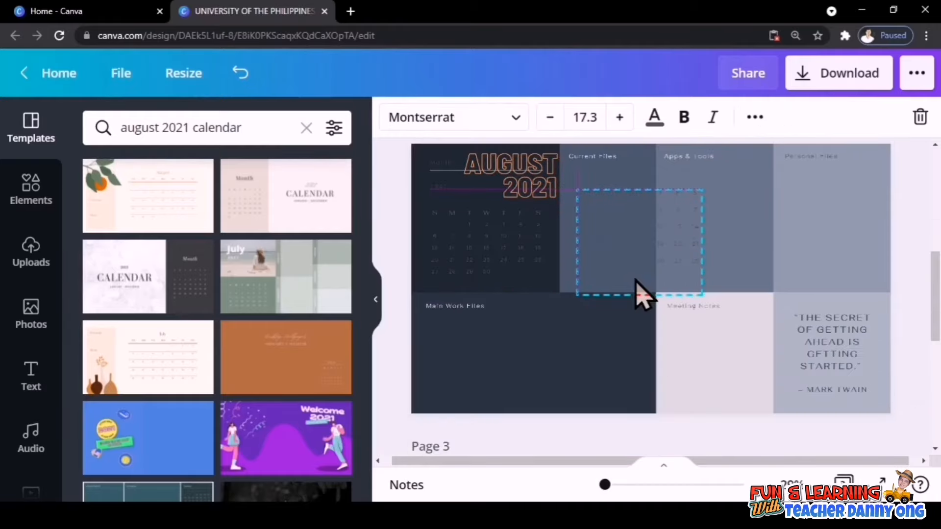